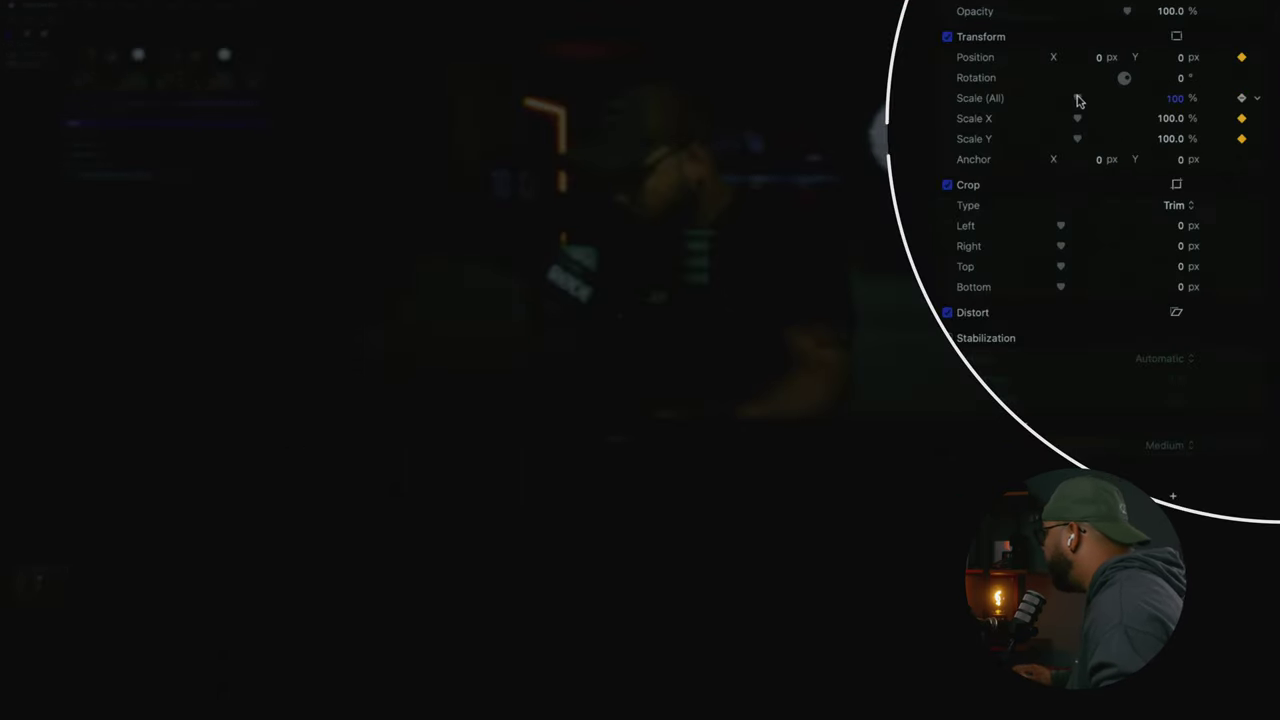
- Try to enlarge the clip to about 161% at its starting keyframe
left_click_drag(1078, 98, 1086, 97)
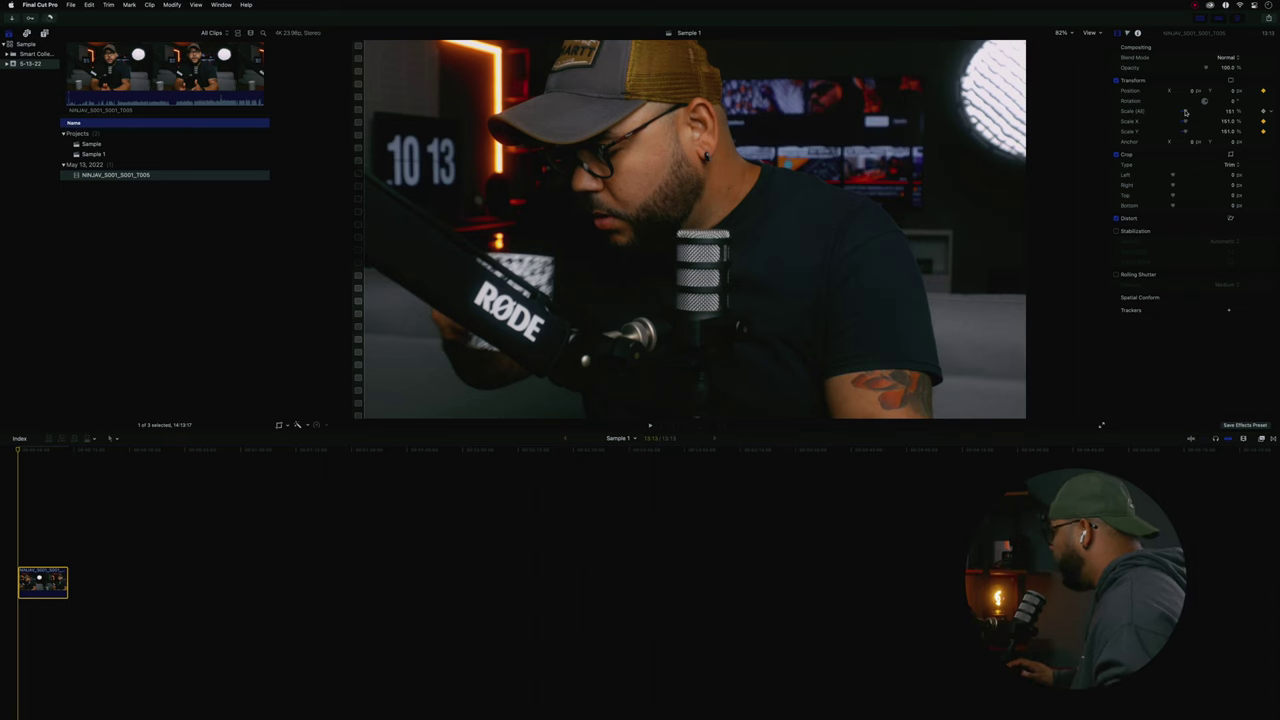
key("super+z")
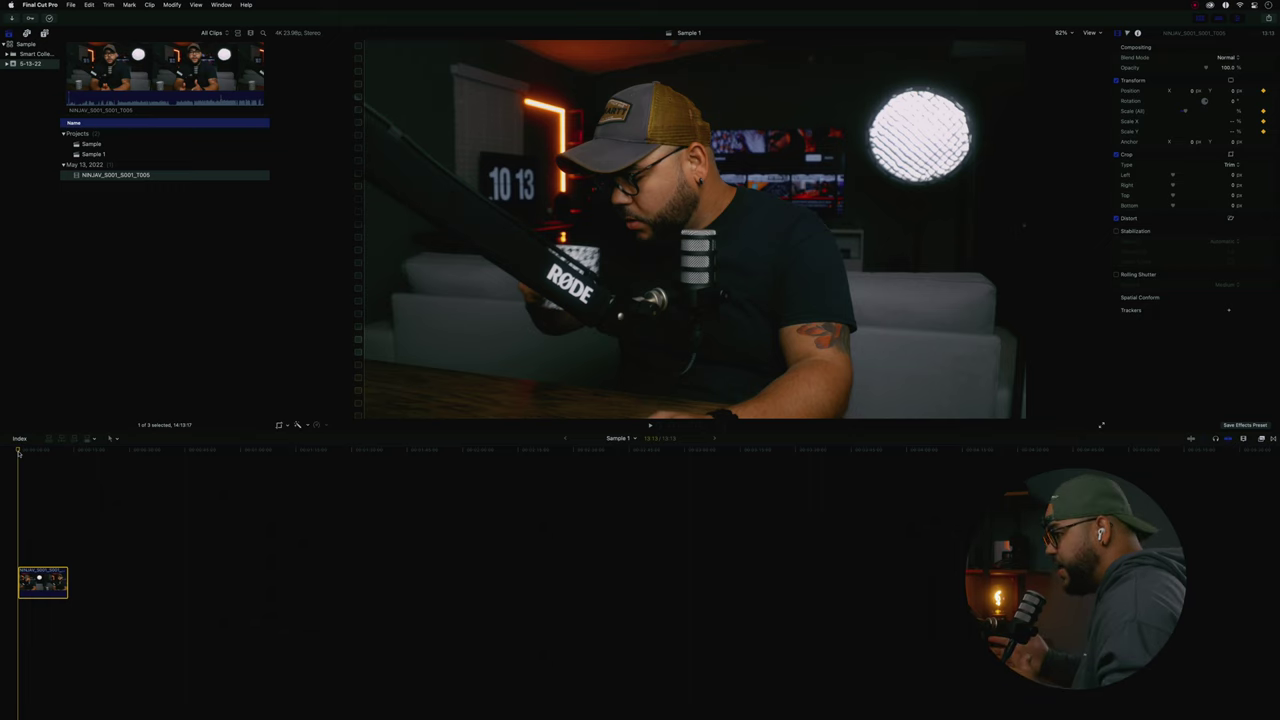
key("super+z")
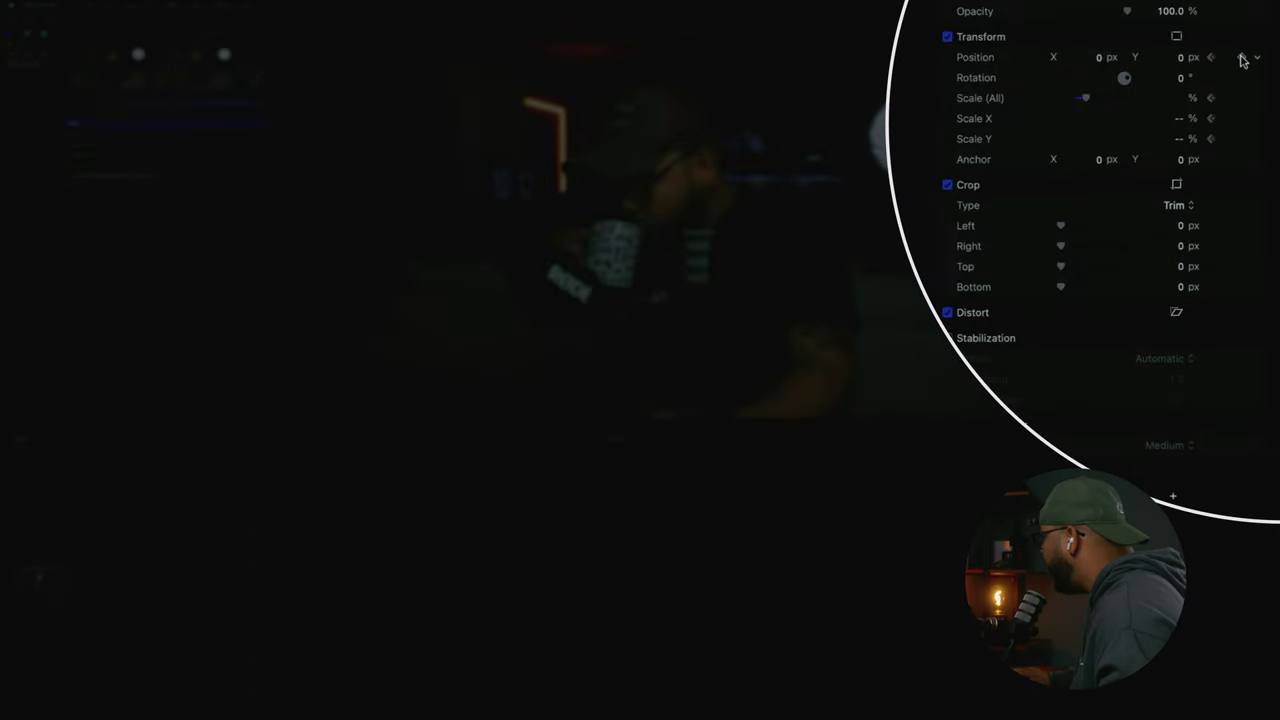
- Add Position and Scale keyframes at frame 10 of the clip and enlarge its overall scale to 163%
left_click(1242, 58)
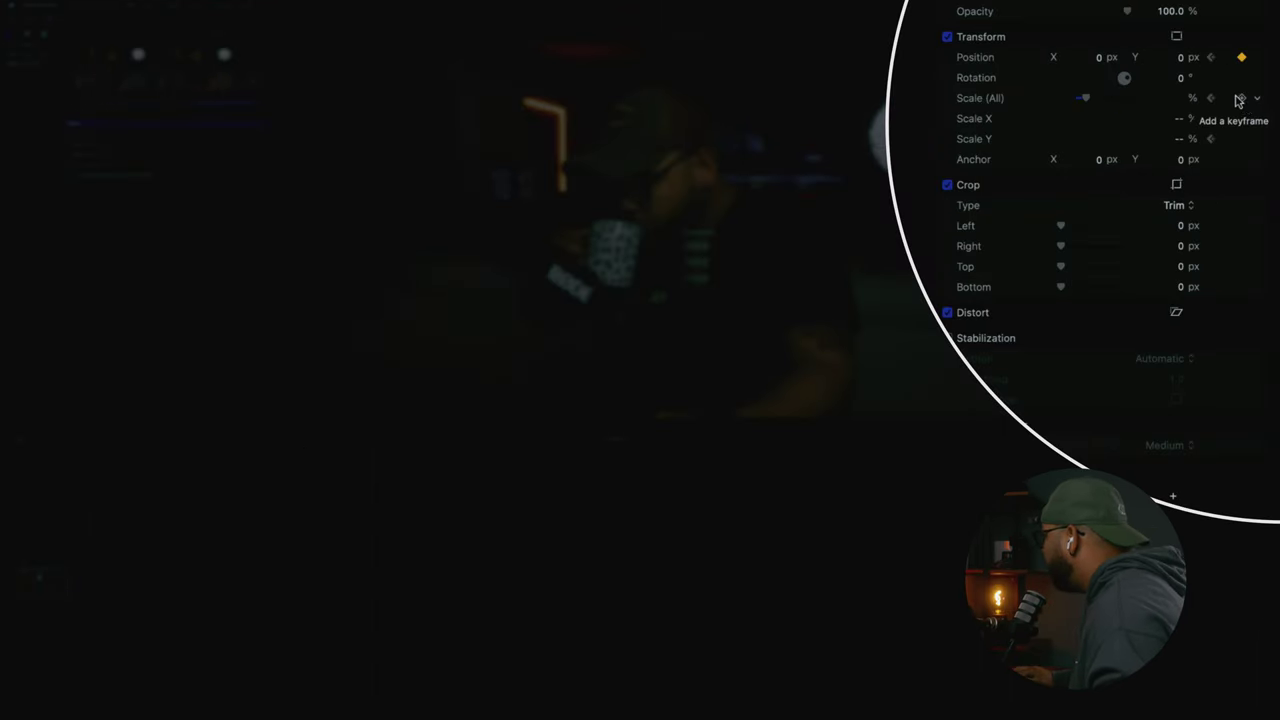
left_click(1244, 101)
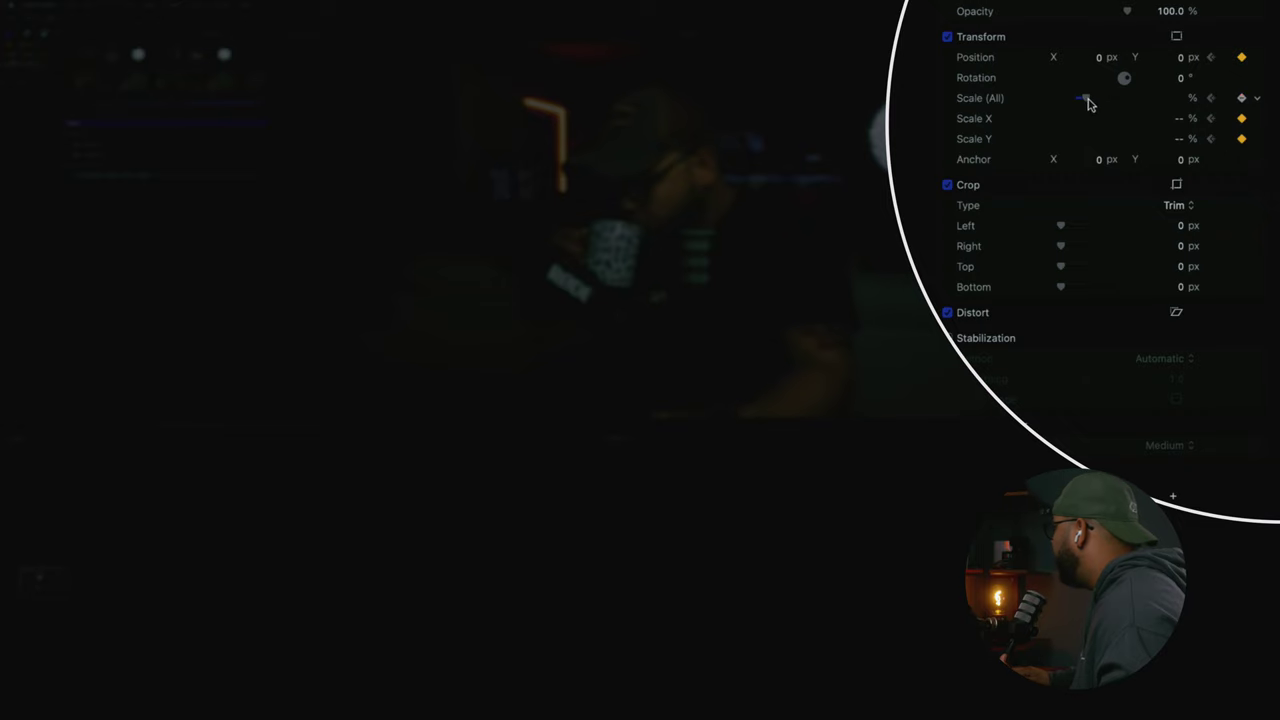
left_click_drag(1089, 104, 1091, 104)
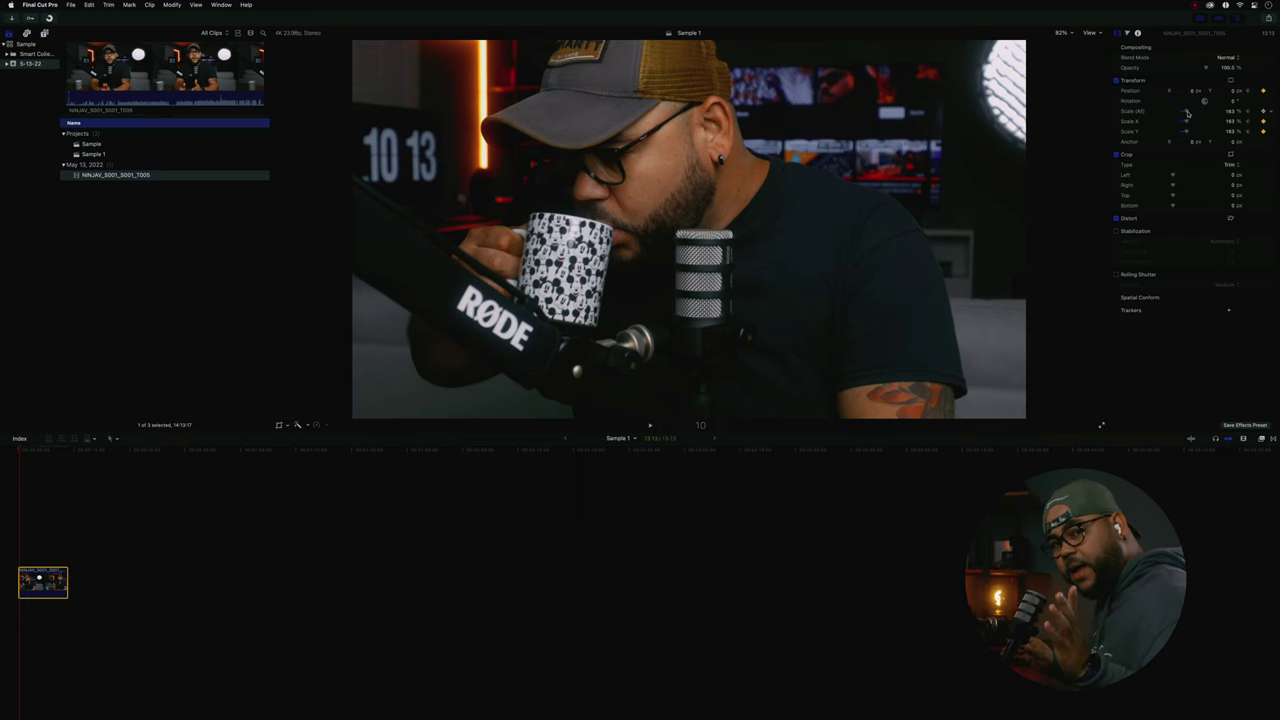
- Play the first second of the clip from its start to check the keyframed zoom
left_click(18, 454)
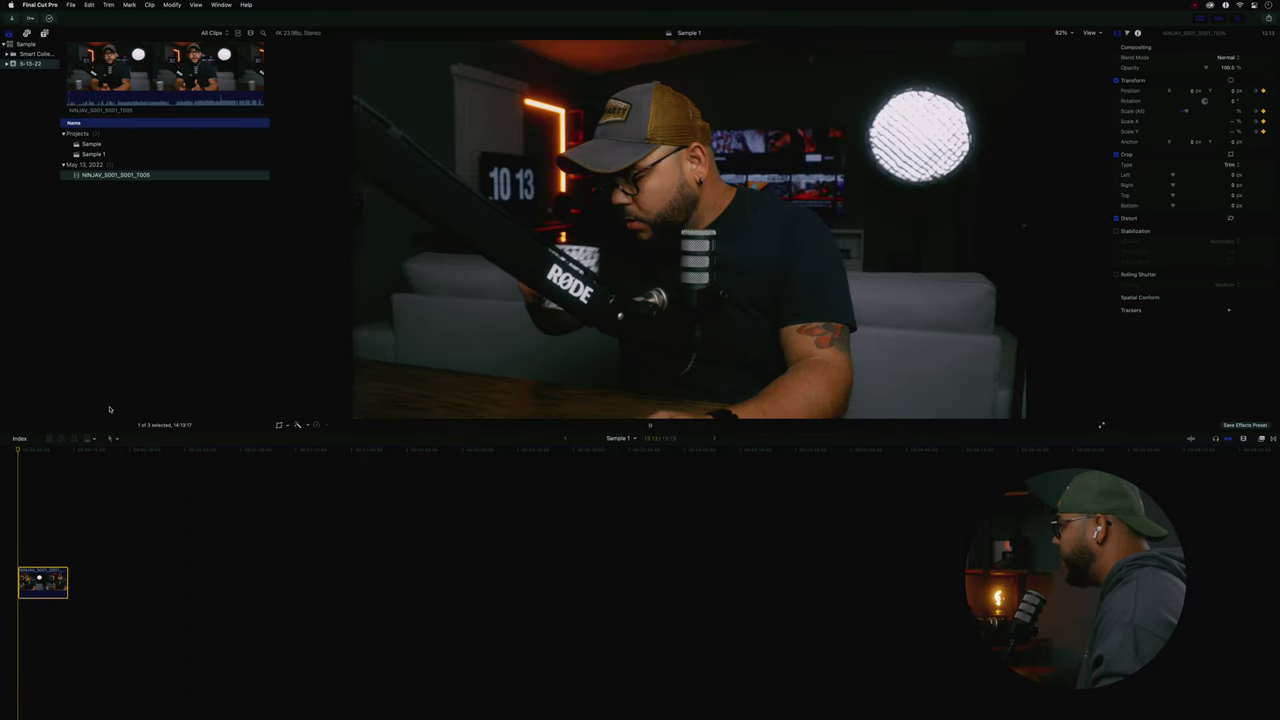
key("space")
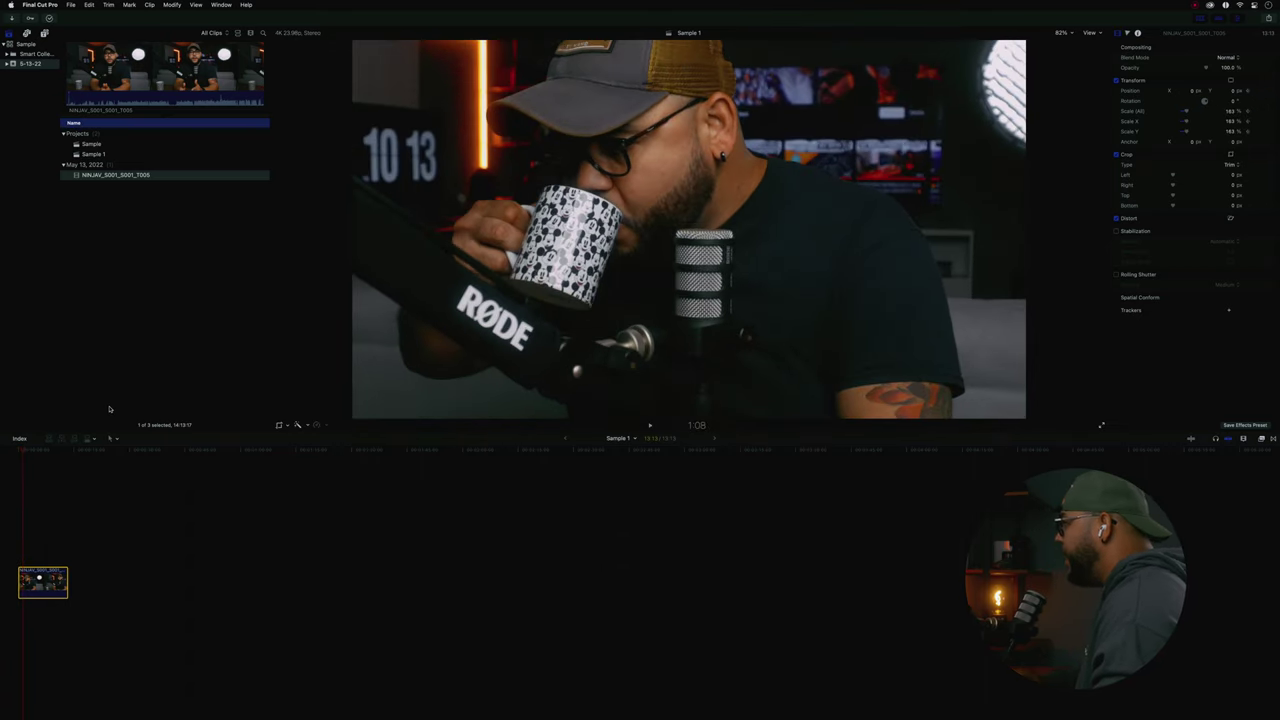
left_click(16, 453)
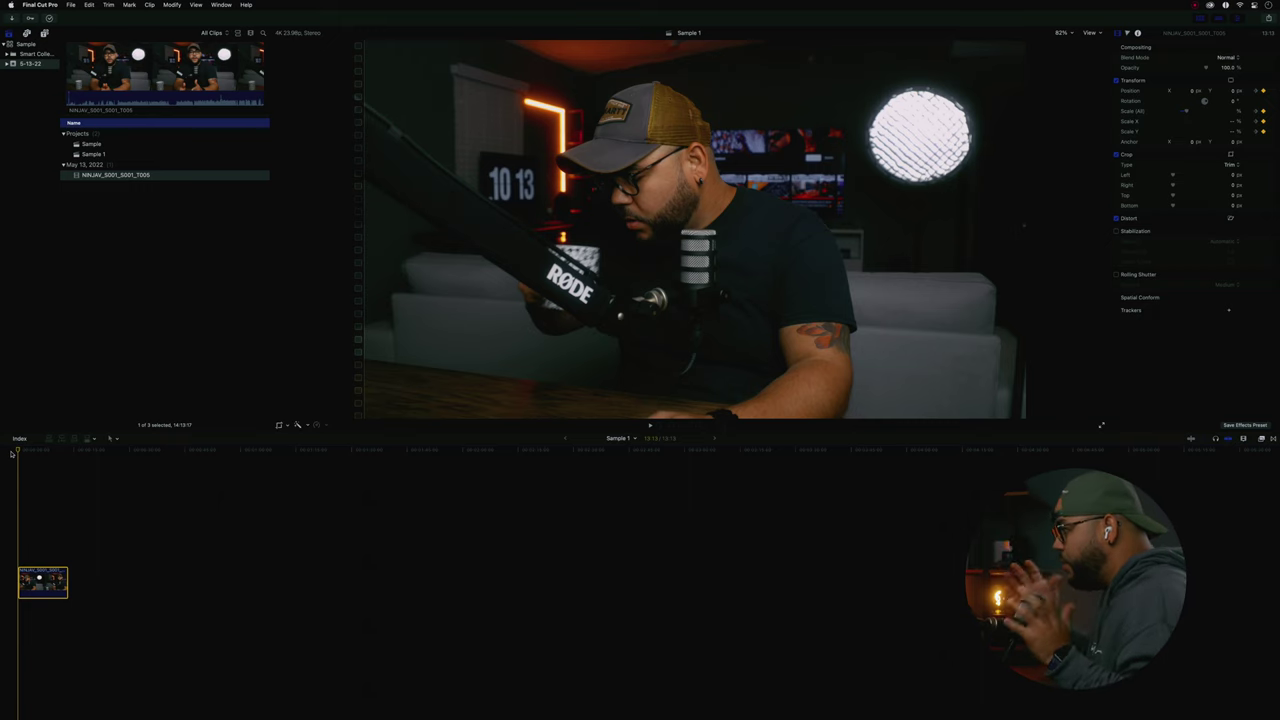
key("space")
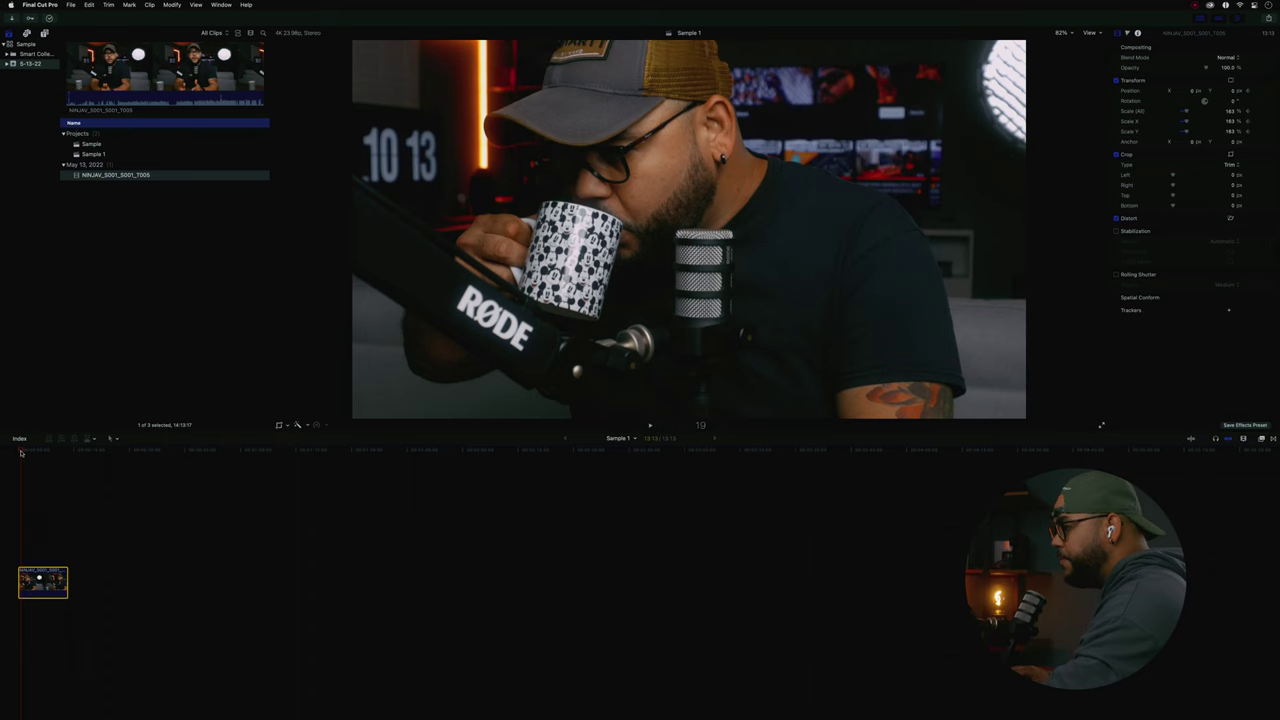
left_click(20, 453)
key("space")
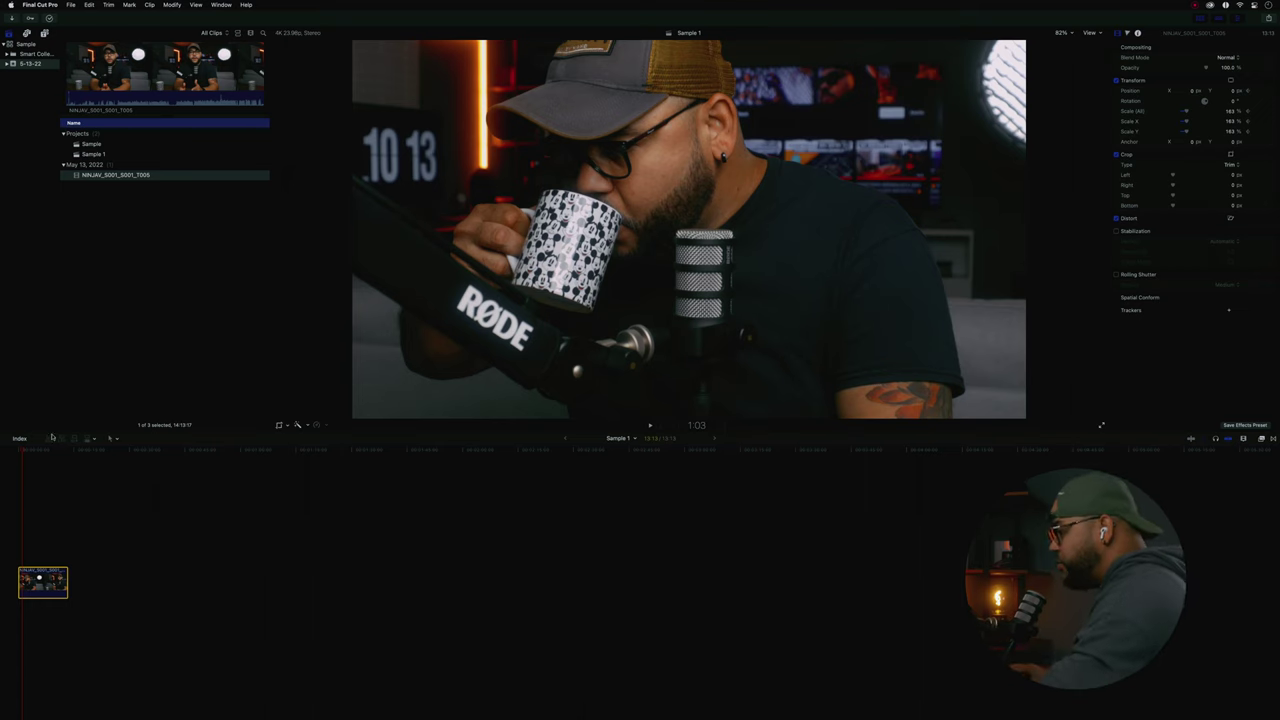
- Undo the clip's zoom keyframes, and detach and delete its audio
key("alt+semicolon")
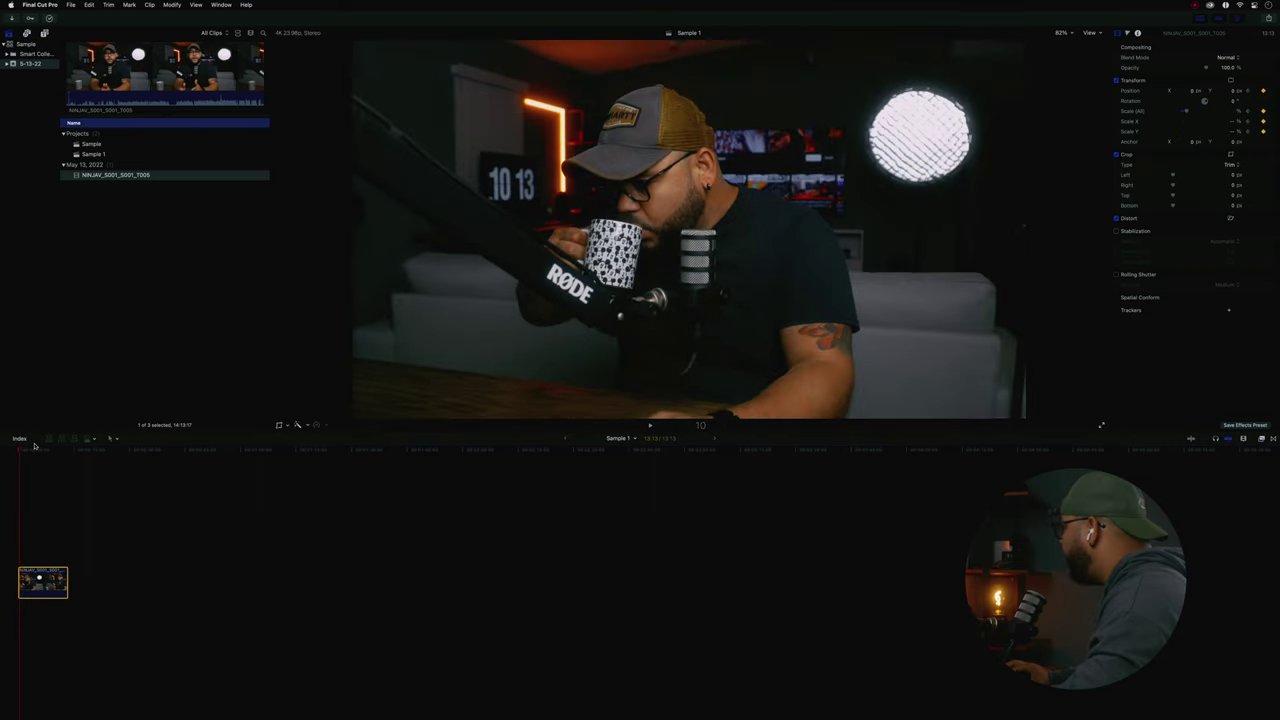
key("Home")
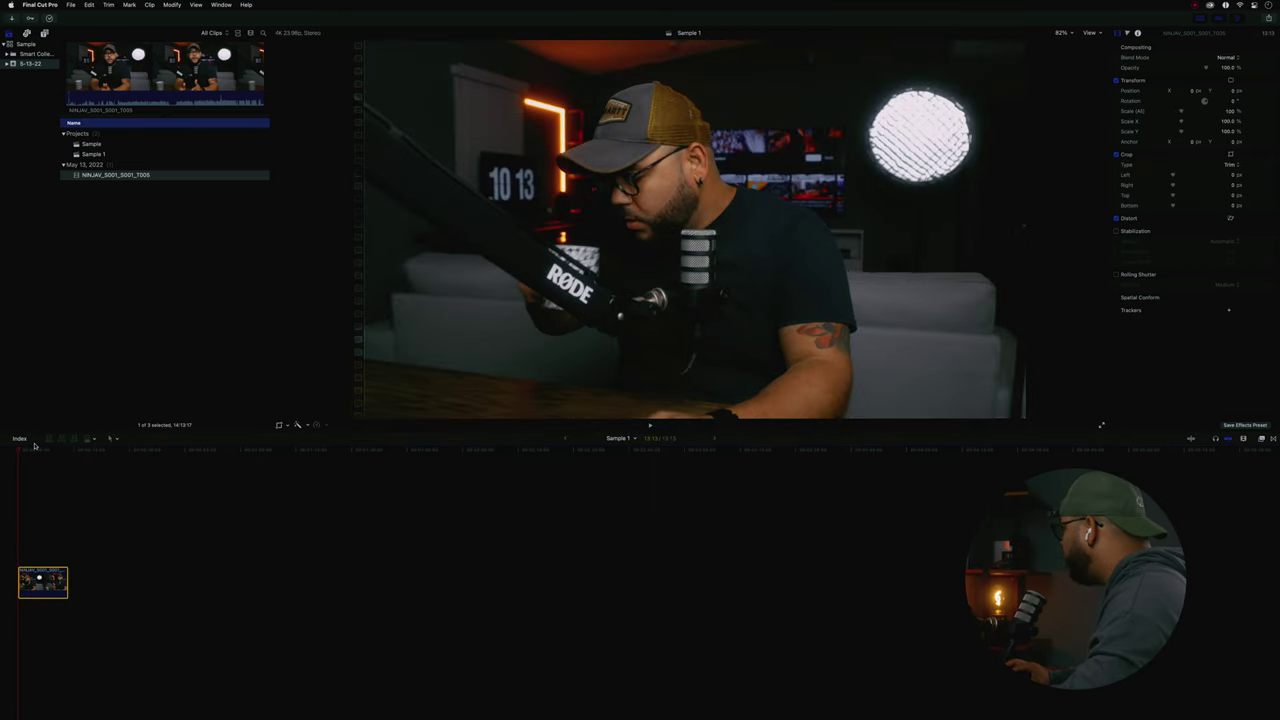
key("ctrl+shift+s")
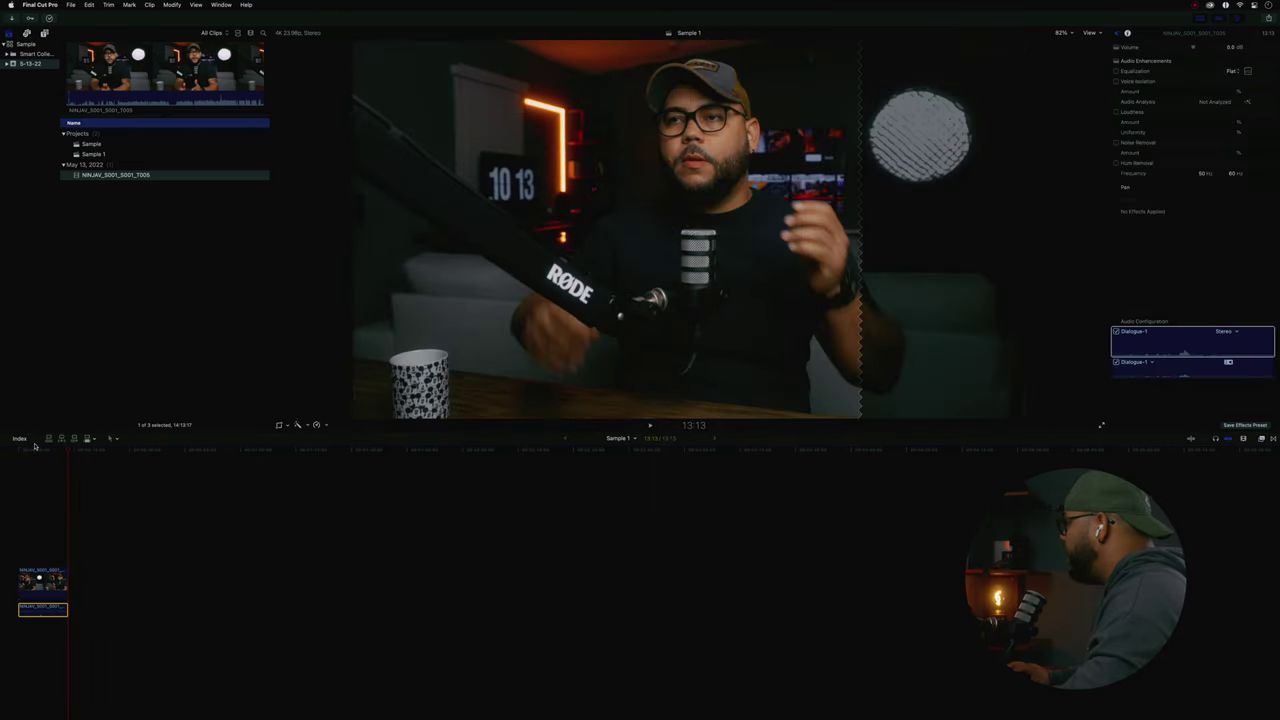
key("Delete")
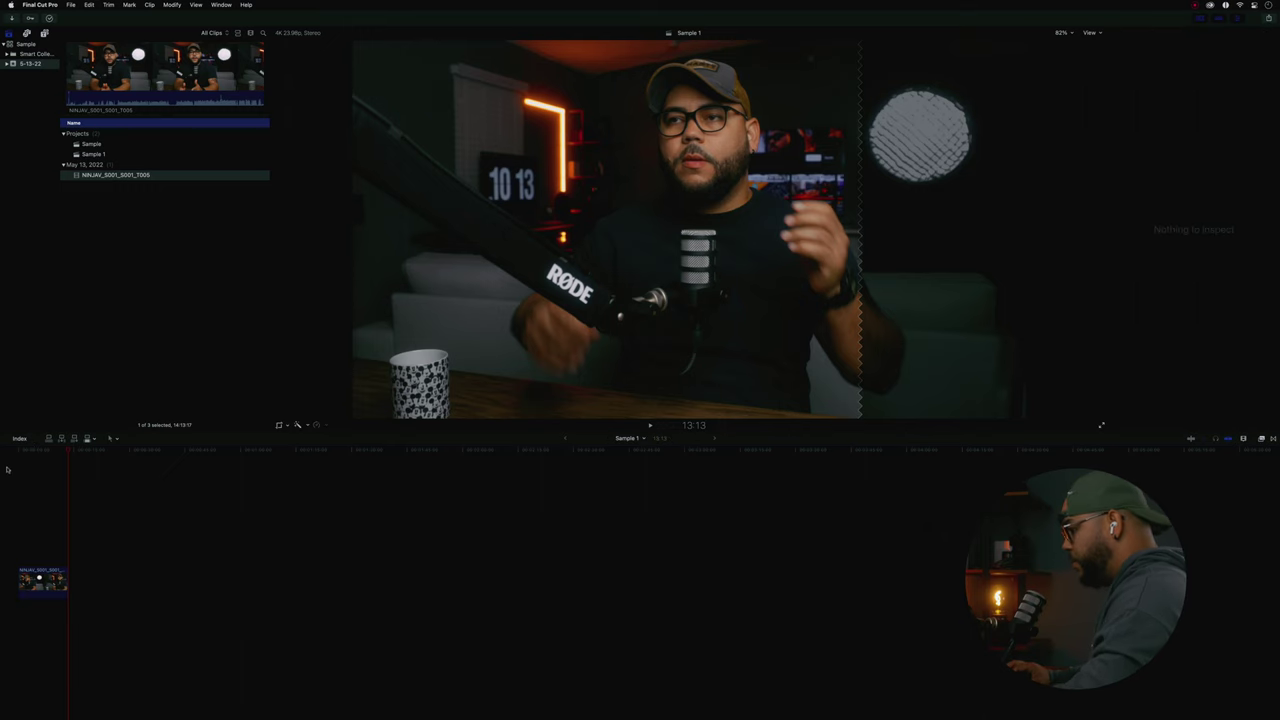
- Add Position and Scale keyframes at the start of the clip with the scale at 100%
left_click(31, 455)
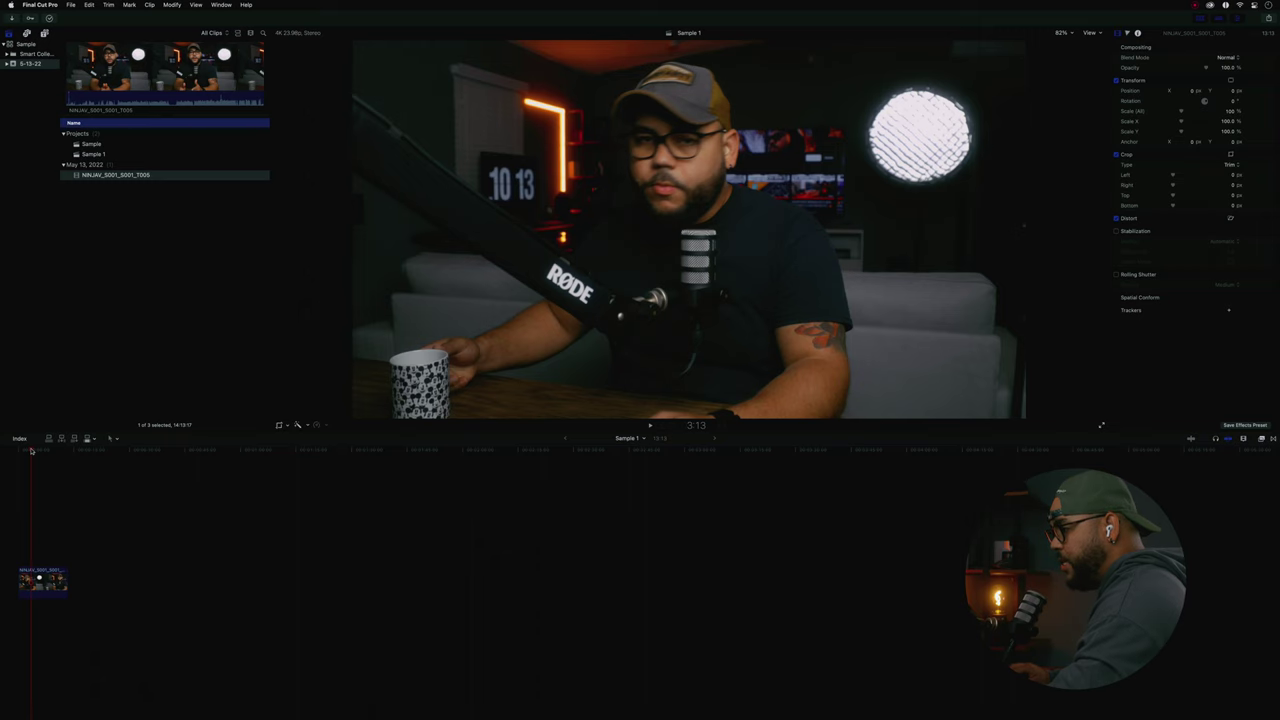
key("space")
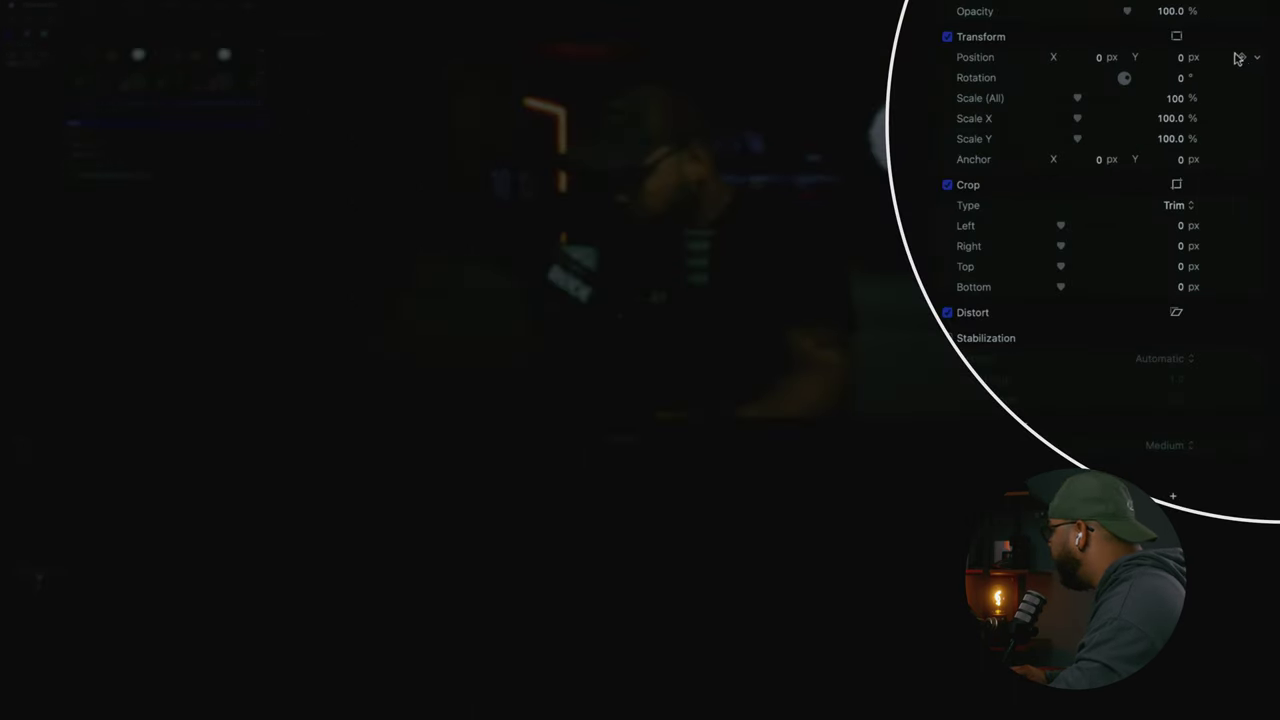
left_click(1243, 58)
left_click(1242, 99)
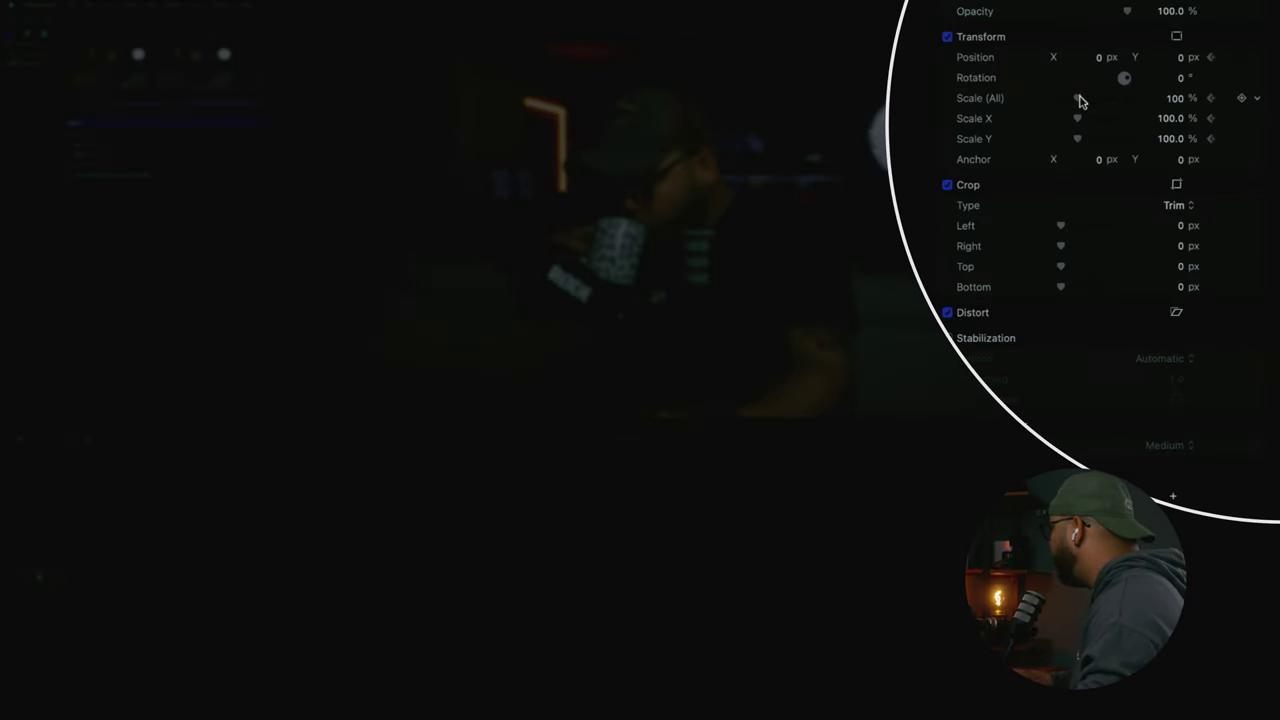
- At frame 15, keyframe the scale to 173% and reposition the picture to about X 137 px, Y -232 px
left_click(1078, 100)
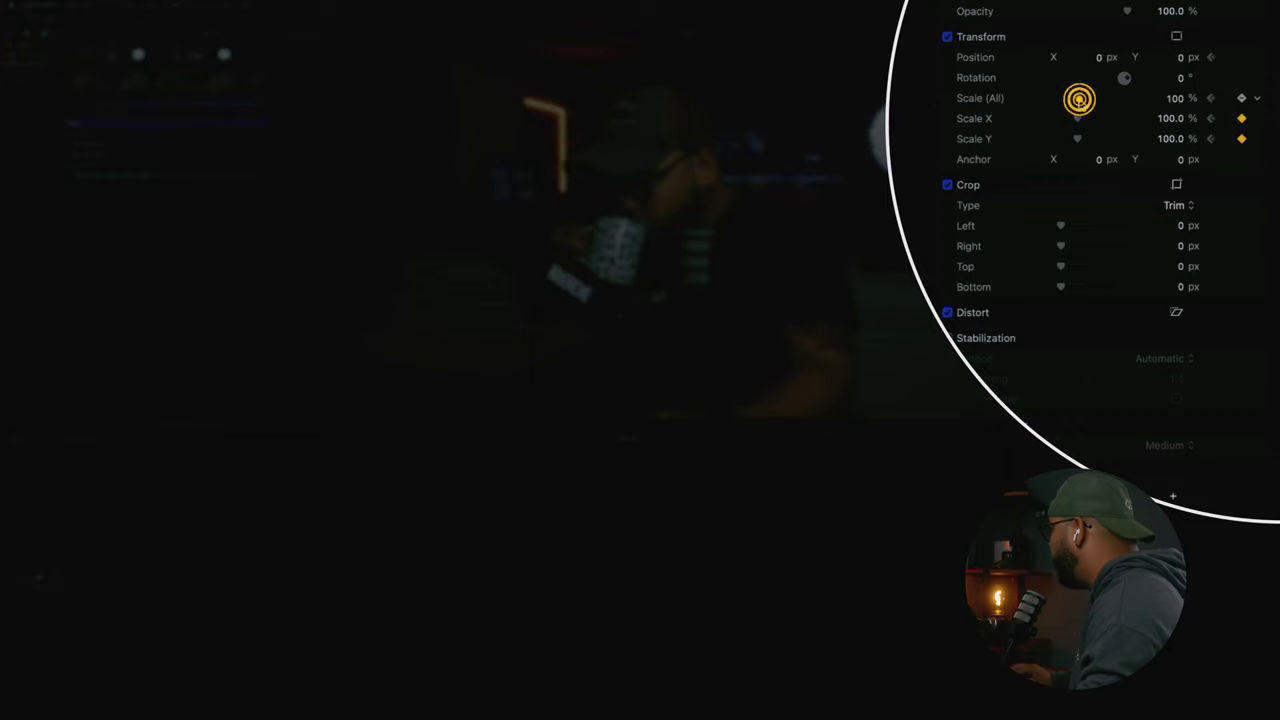
left_click_drag(1078, 100, 1092, 100)
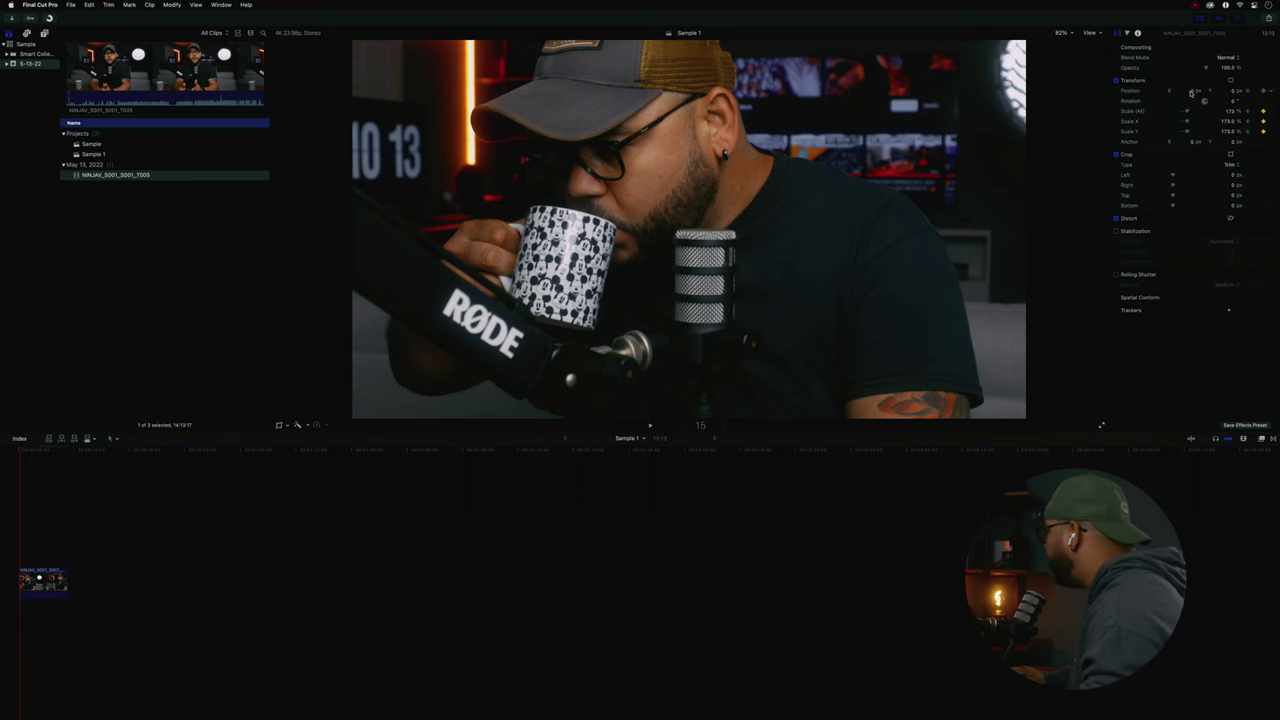
left_click_drag(1193, 90, 1193, 90)
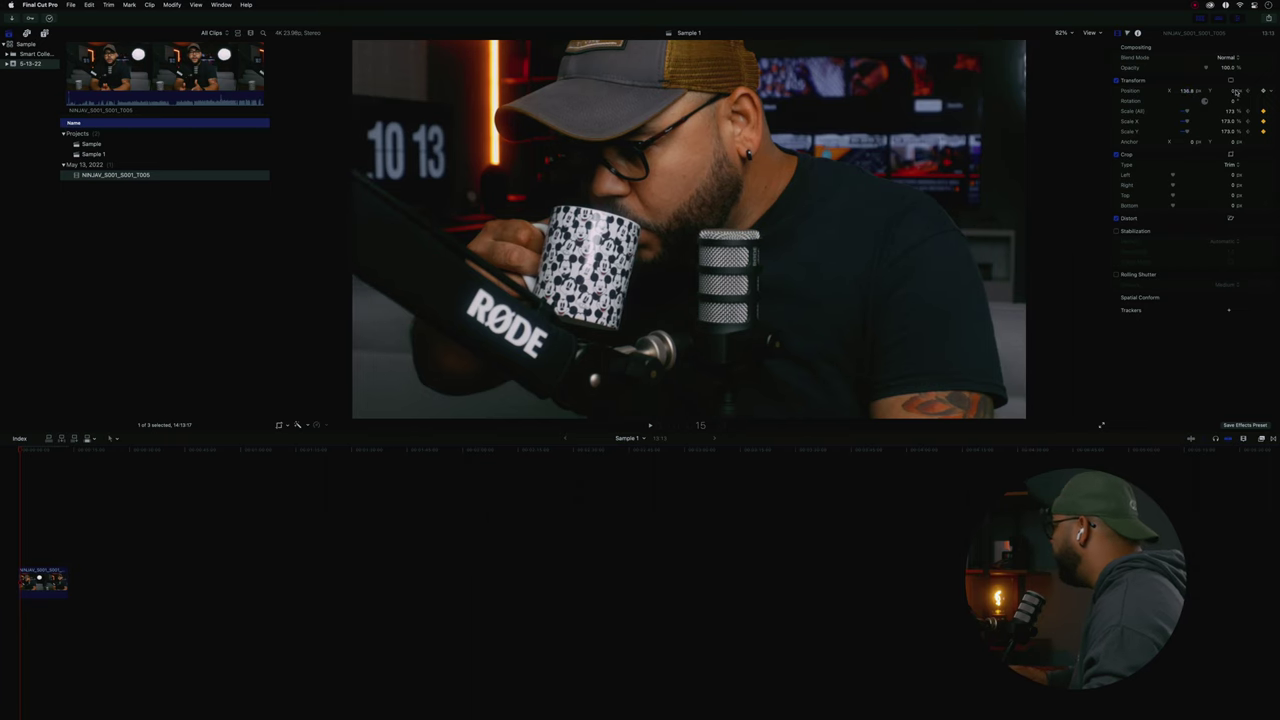
left_click_drag(1227, 91, 1227, 103)
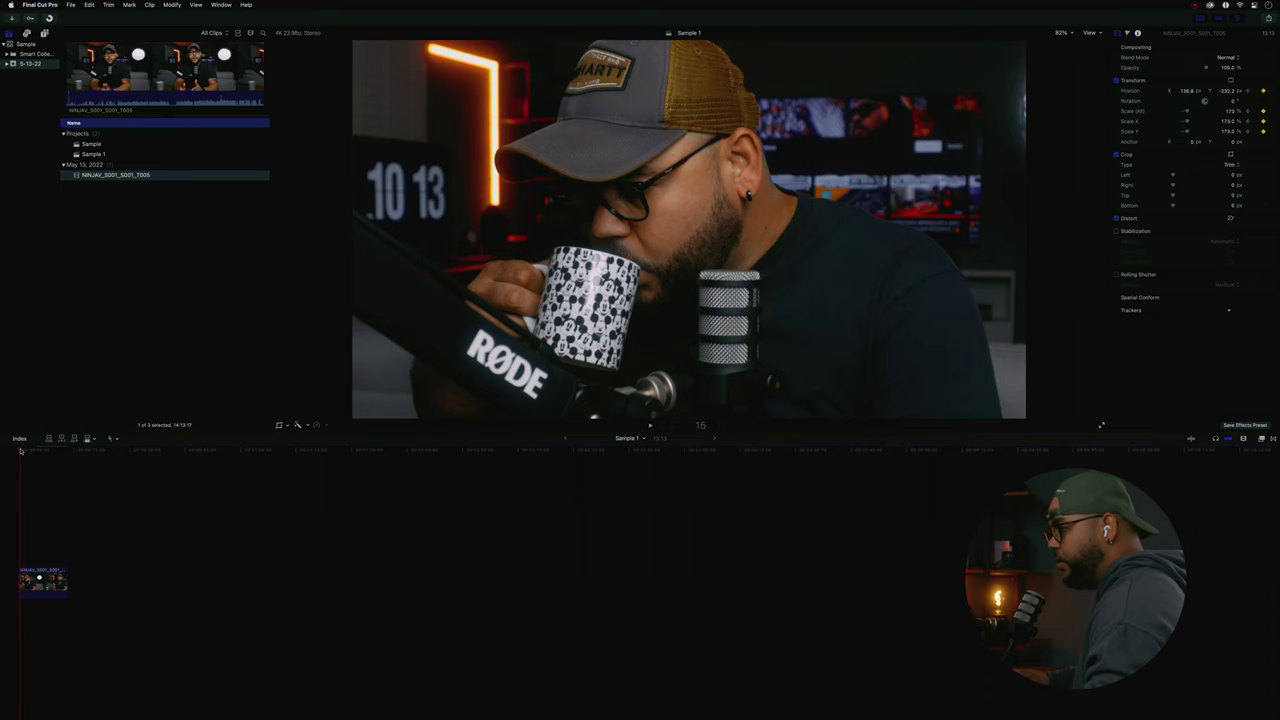
- Replay the opening of the clip to review the repositioned zoom
left_click(1230, 80)
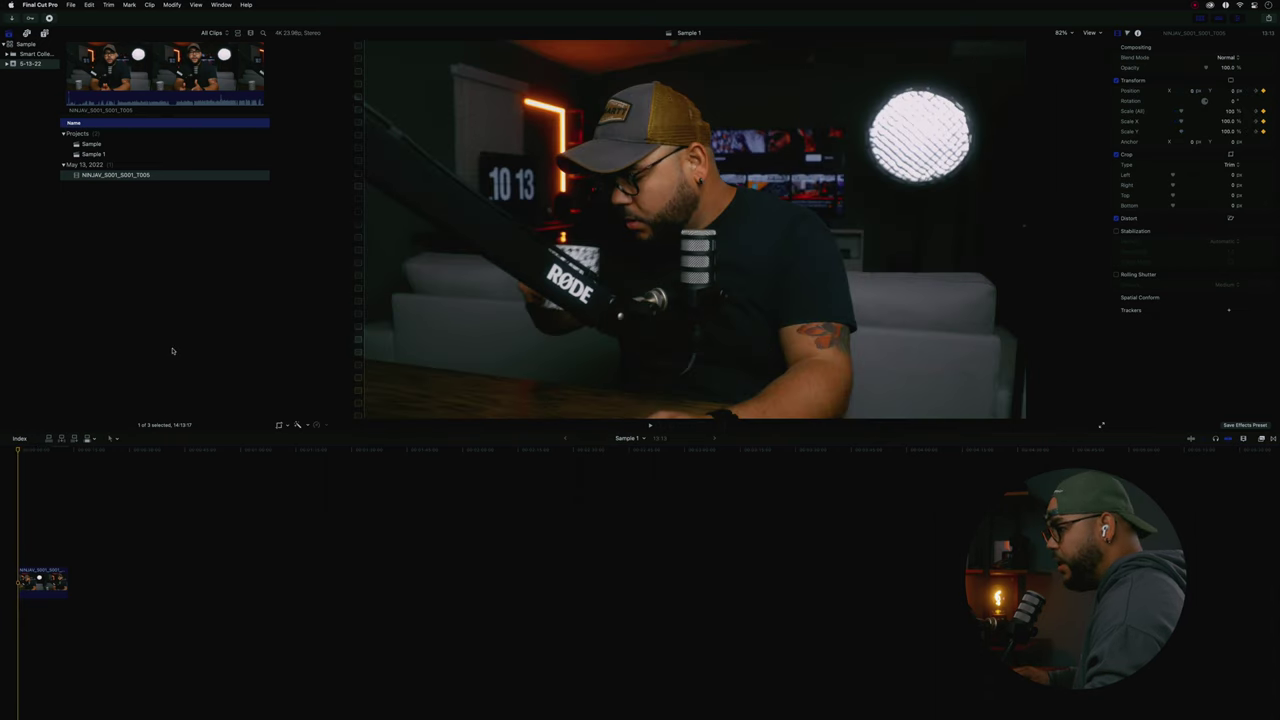
key("space")
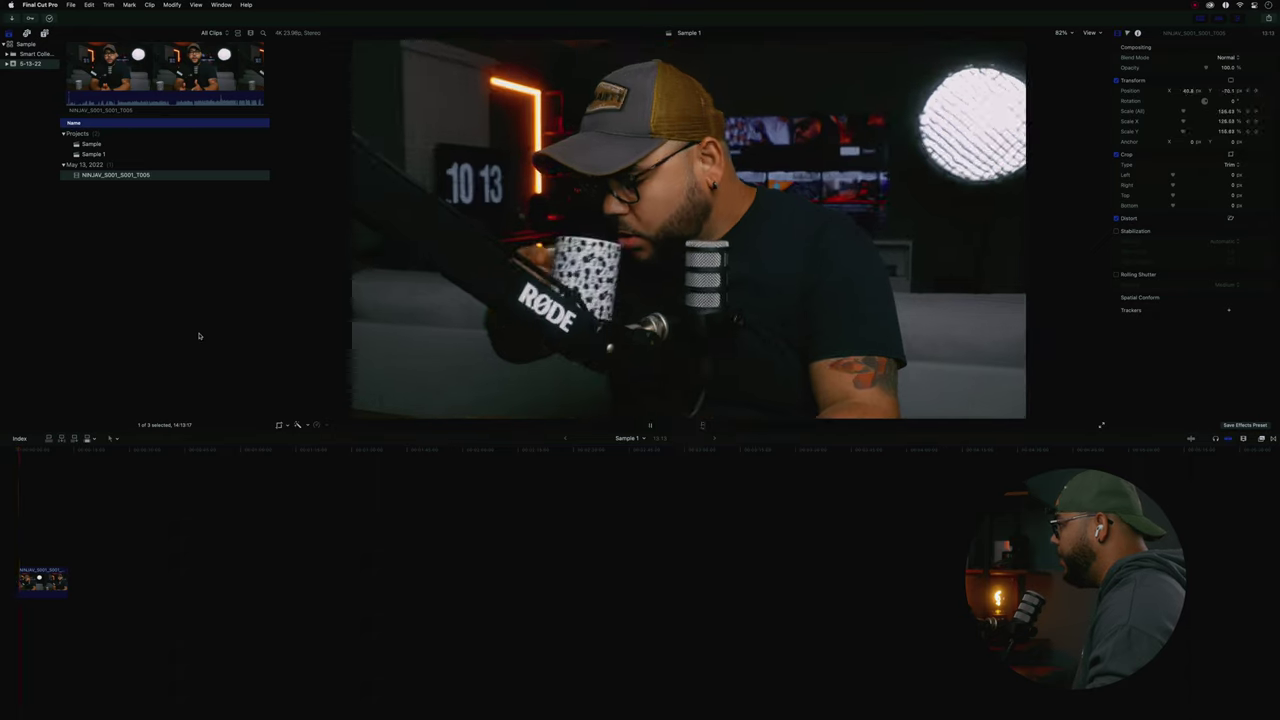
key("space")
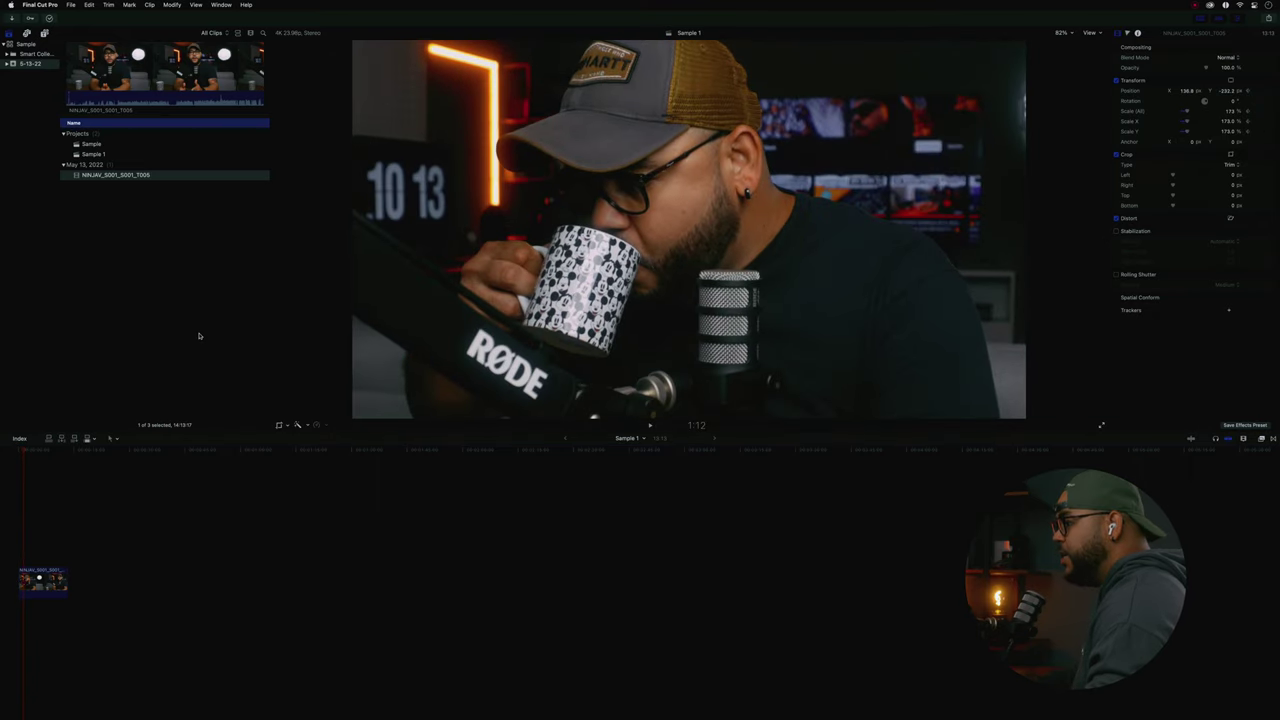
left_click(18, 452)
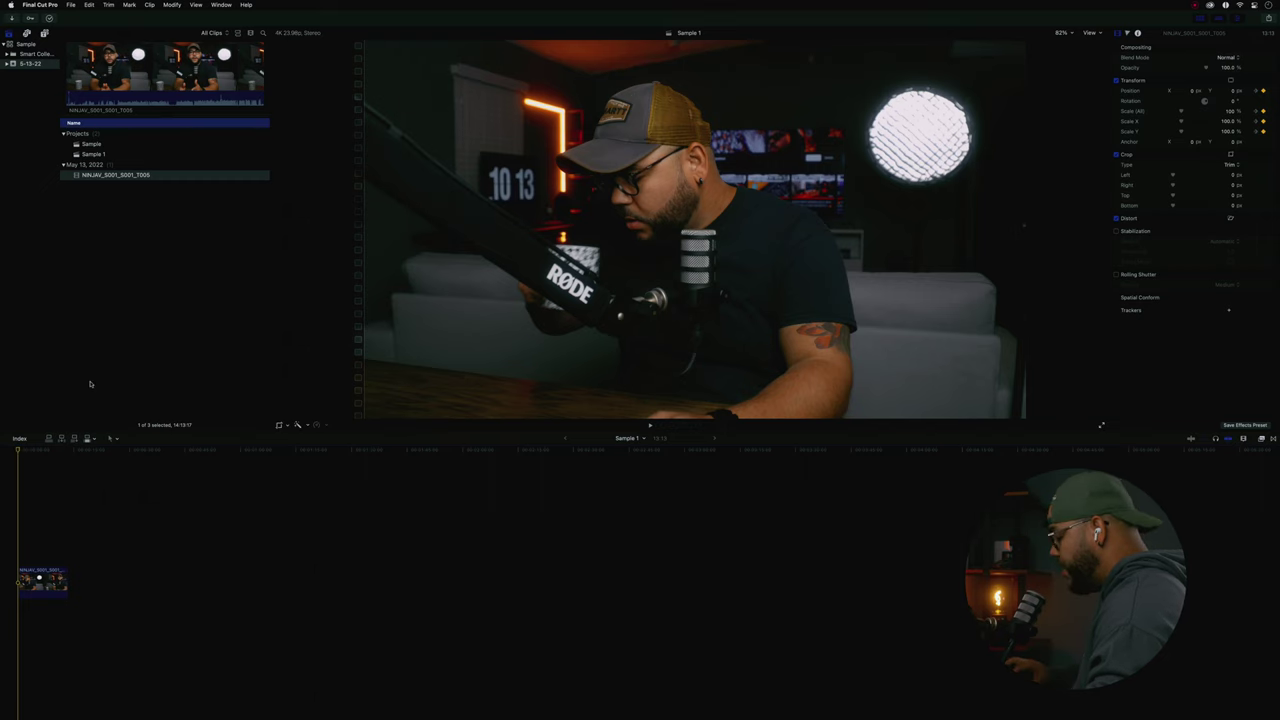
key("space")
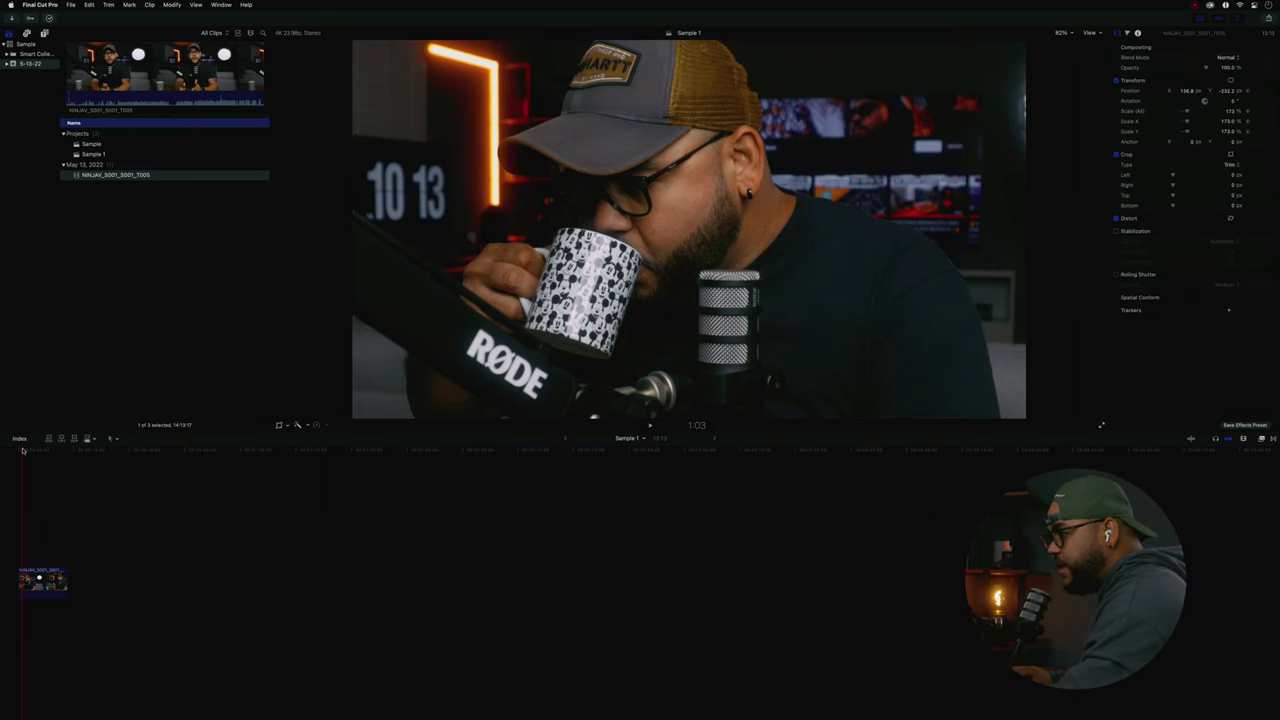
left_click_drag(22, 452, 17, 450)
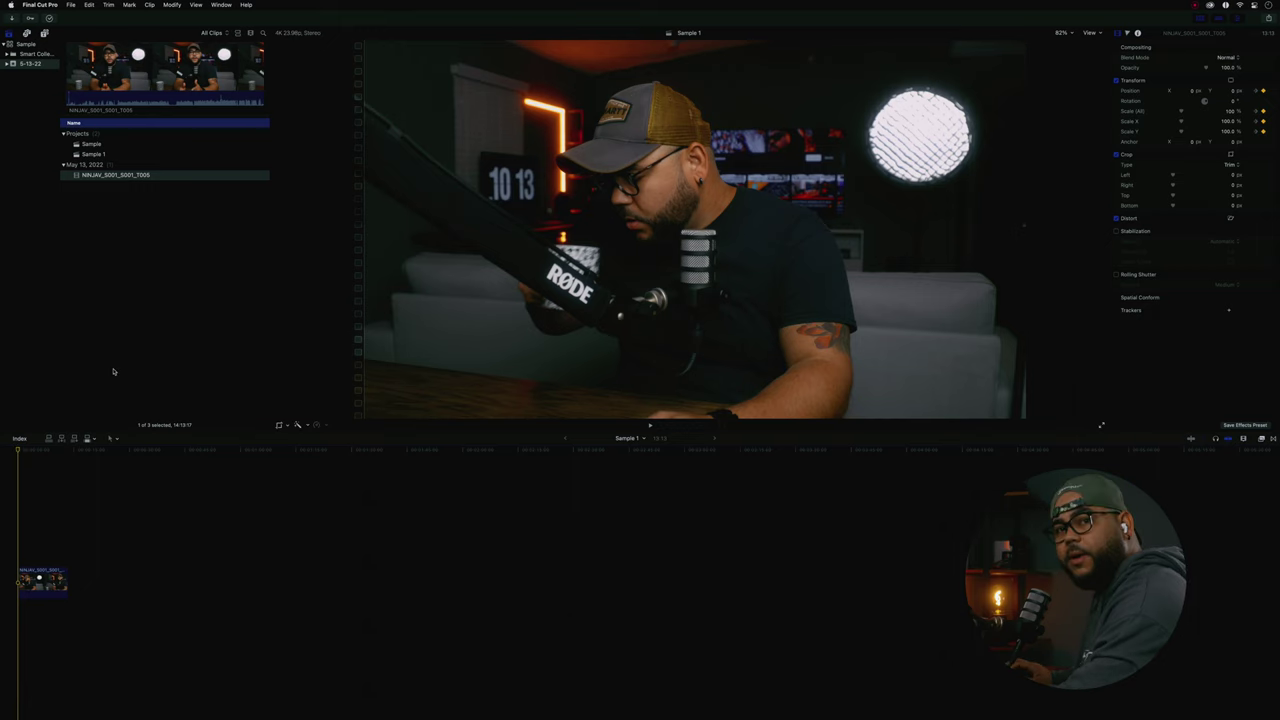
key("space")
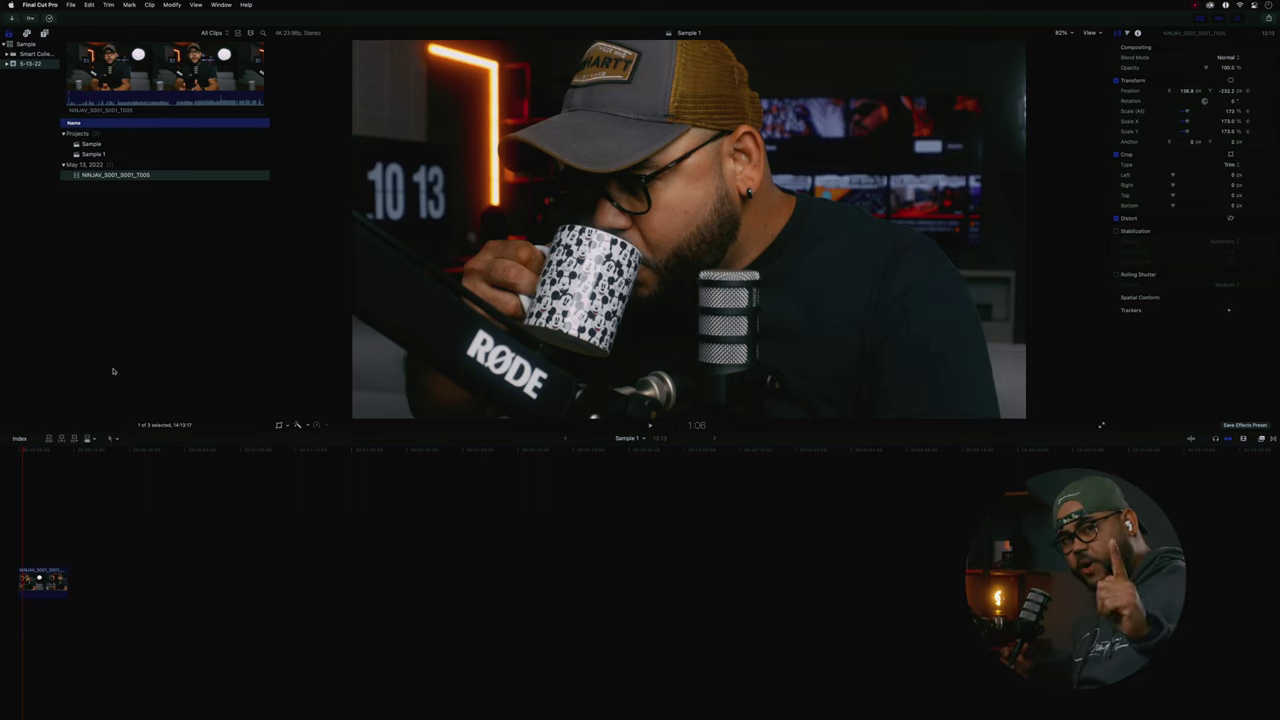
- Select the clip and bring up its Crop, Transform and Distort on-screen controls in turn
key("c")
key("space")
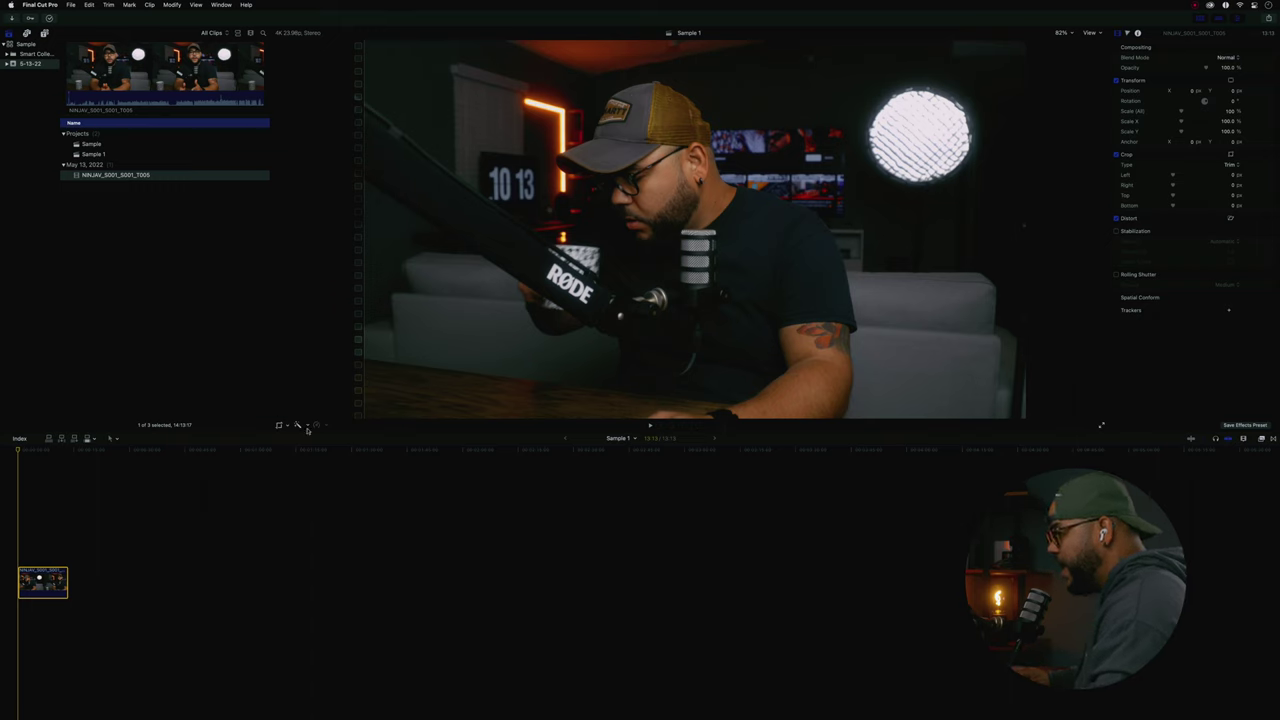
left_click(280, 427)
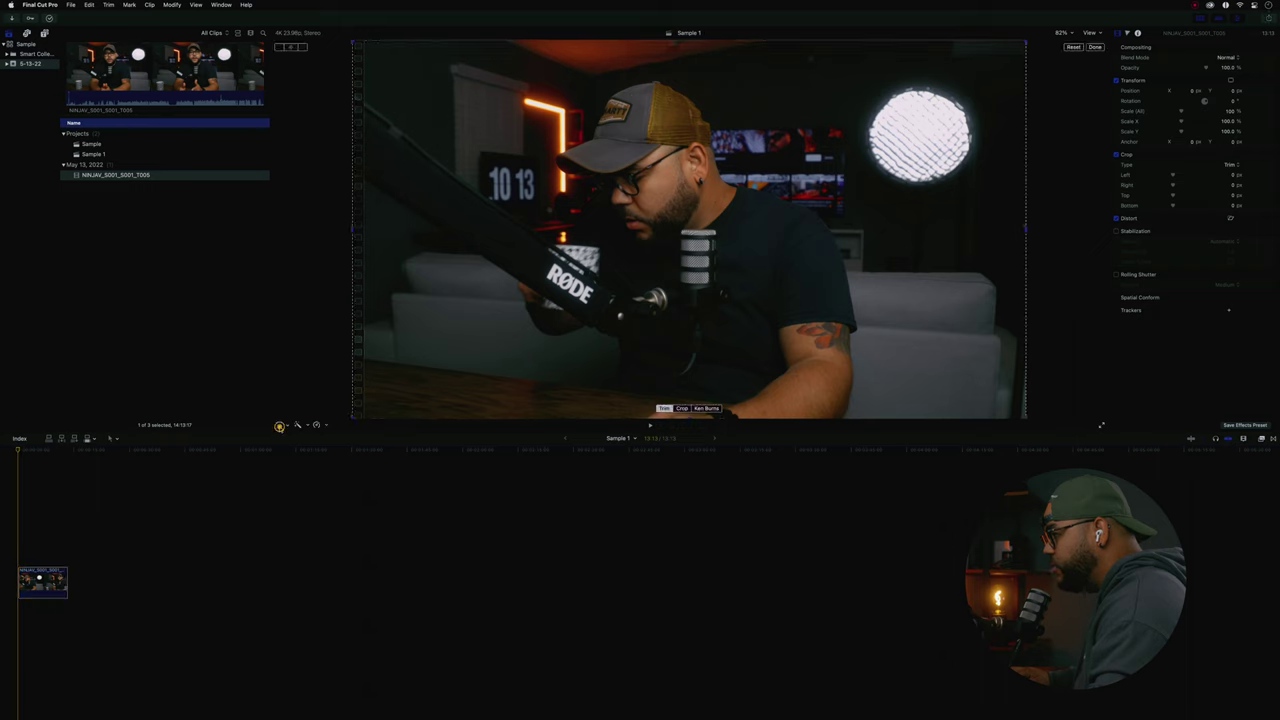
left_click(288, 425)
left_click(301, 435)
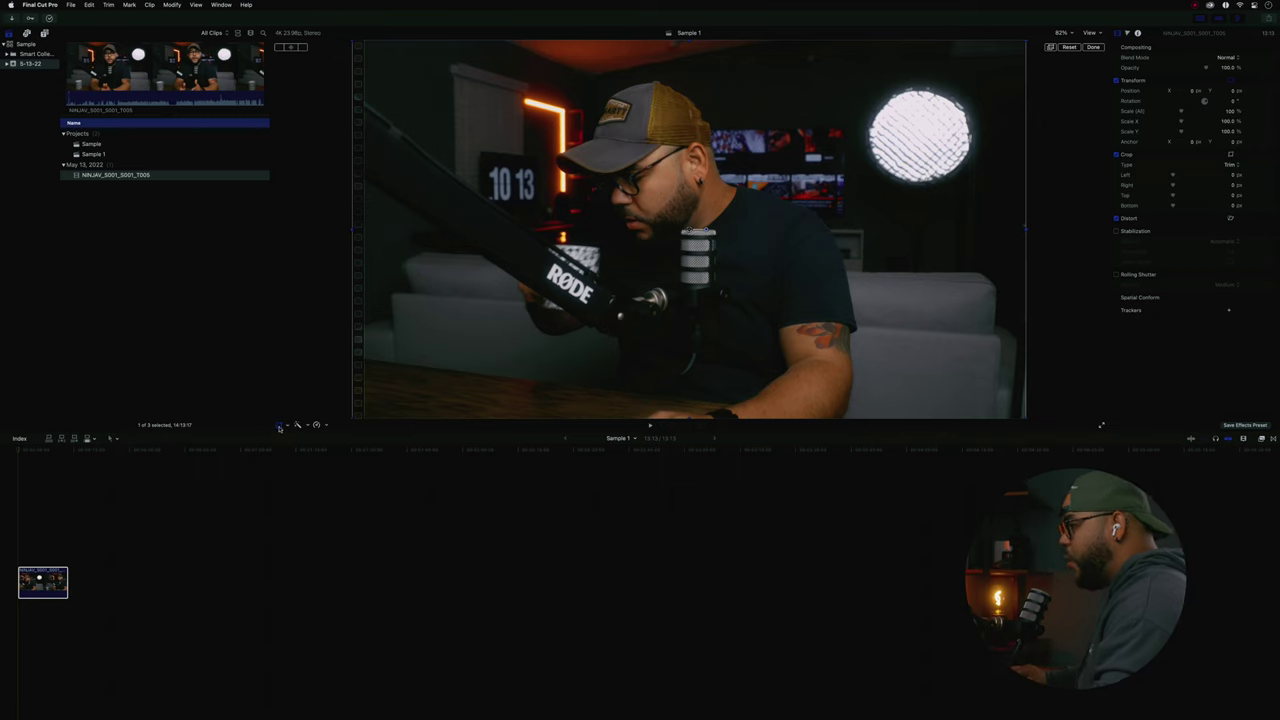
left_click(279, 426)
left_click(279, 426)
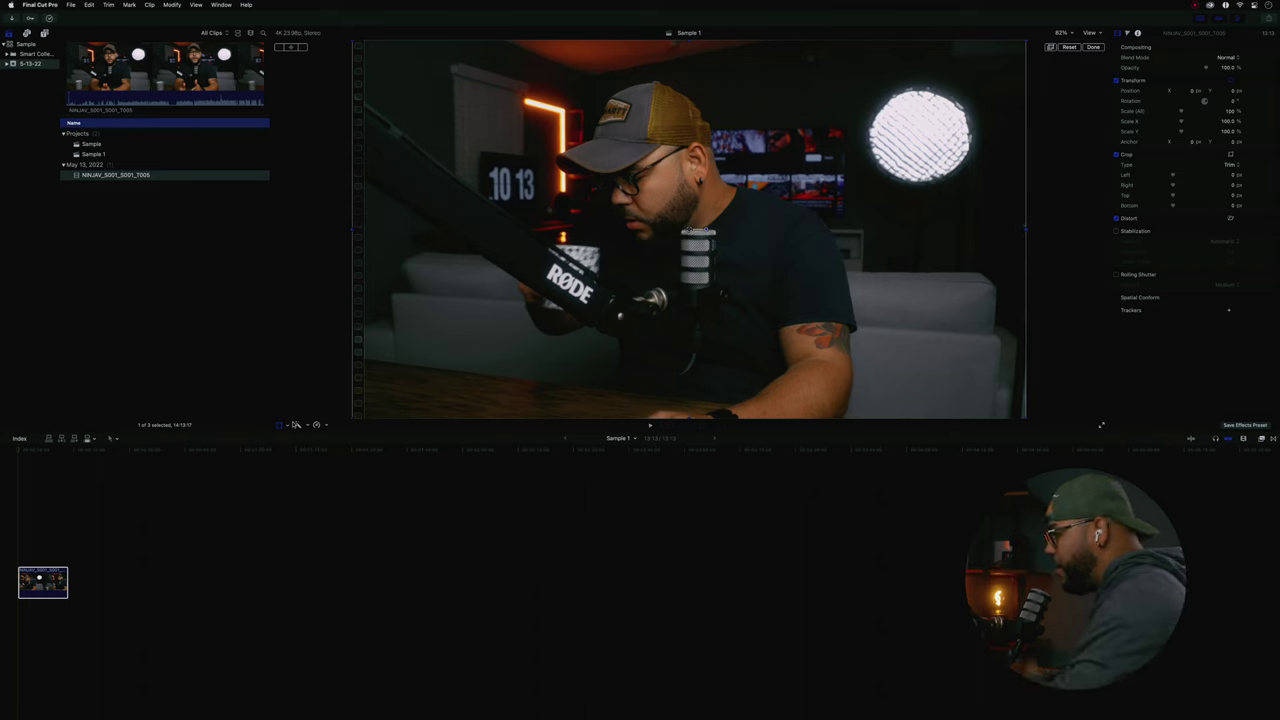
left_click(288, 426)
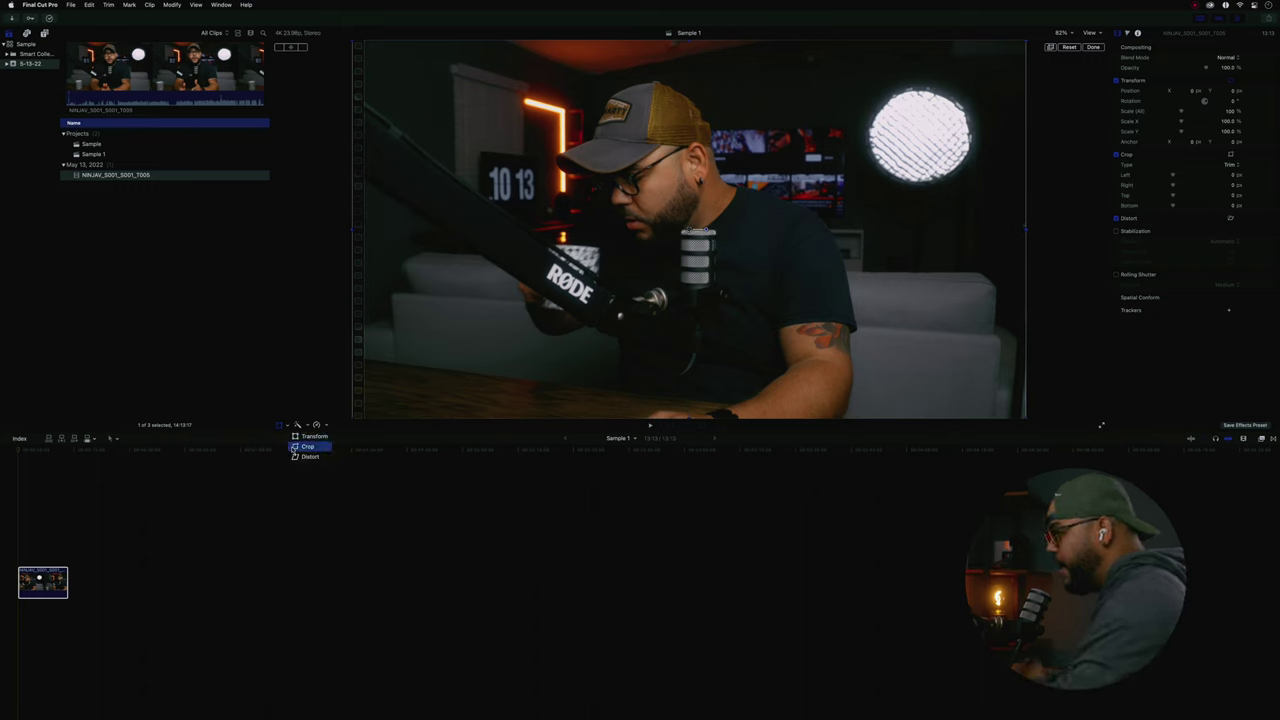
left_click(294, 457)
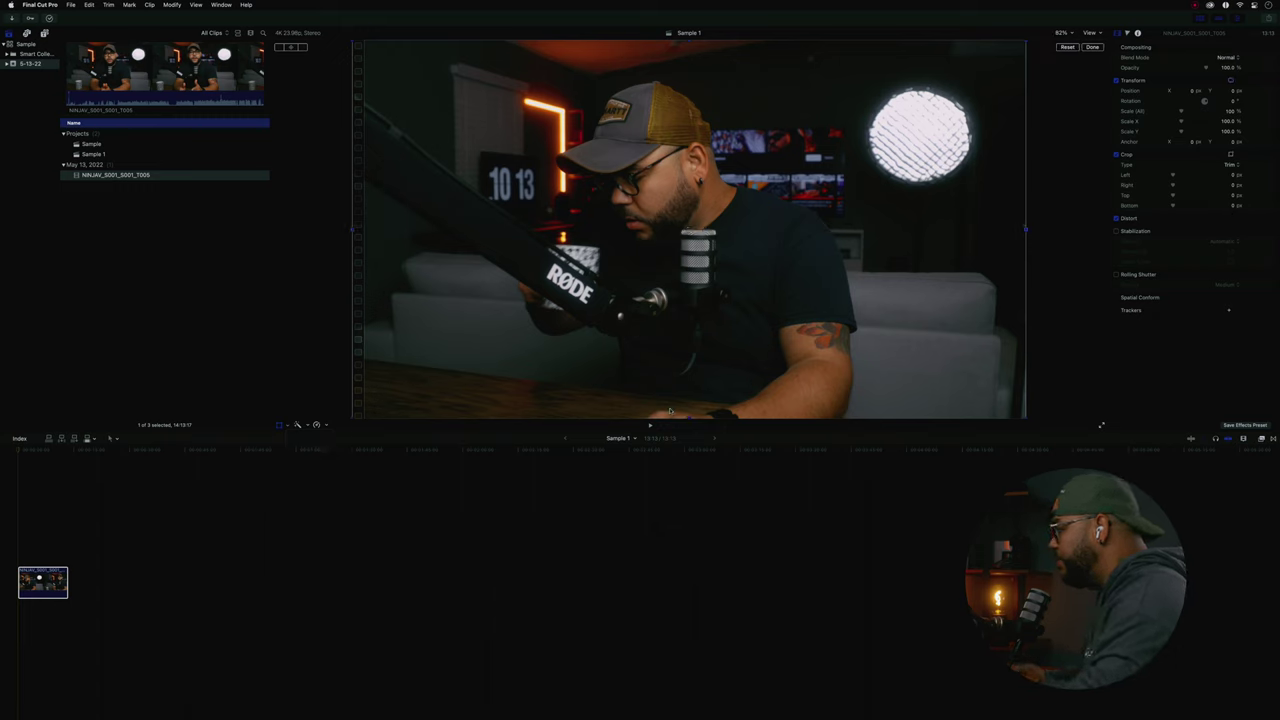
- Open the clip's on-screen Crop controls, switch the crop type to Ken Burns, and swap its start and end frames
left_click(286, 426)
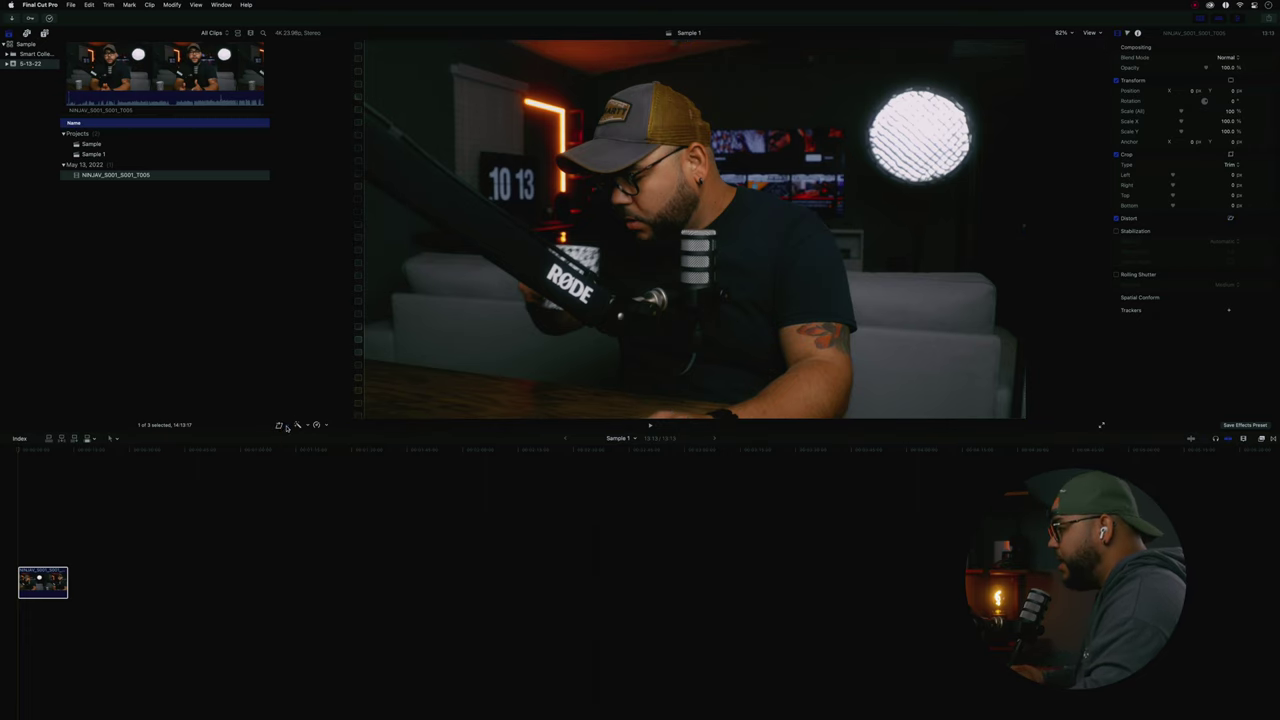
left_click(277, 427)
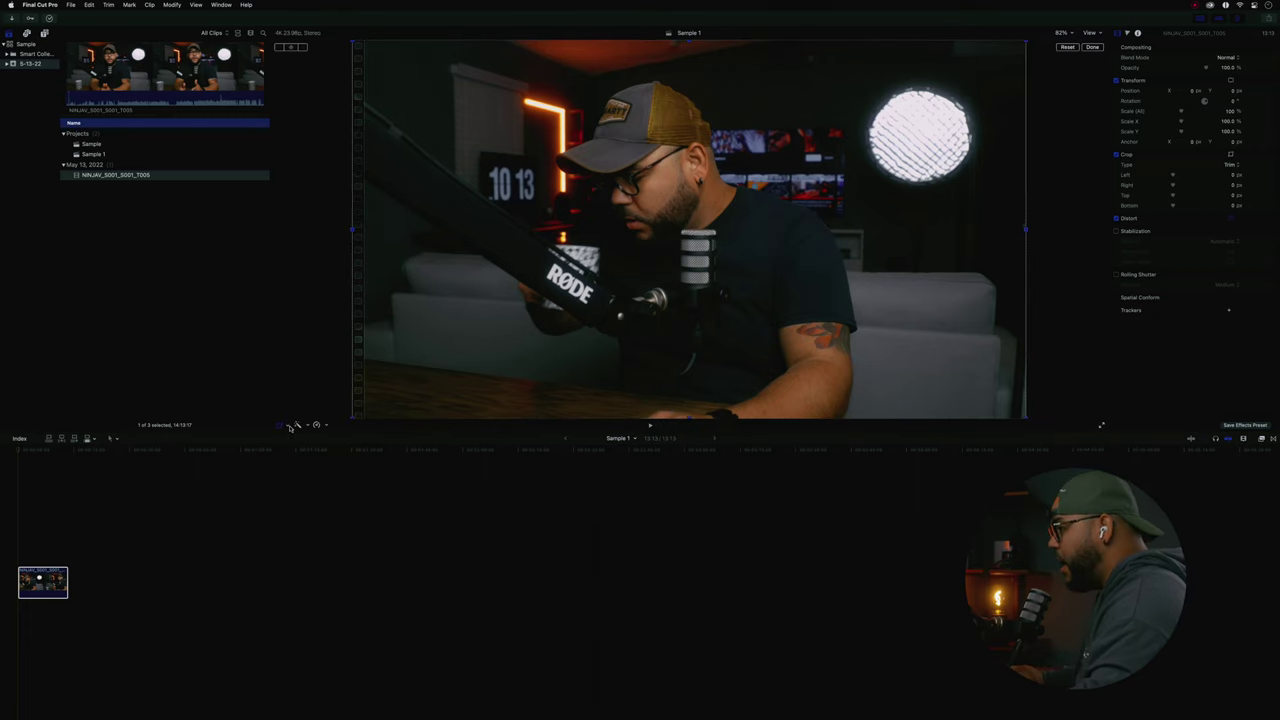
left_click(287, 427)
left_click(287, 427)
left_click(288, 426)
left_click(305, 446)
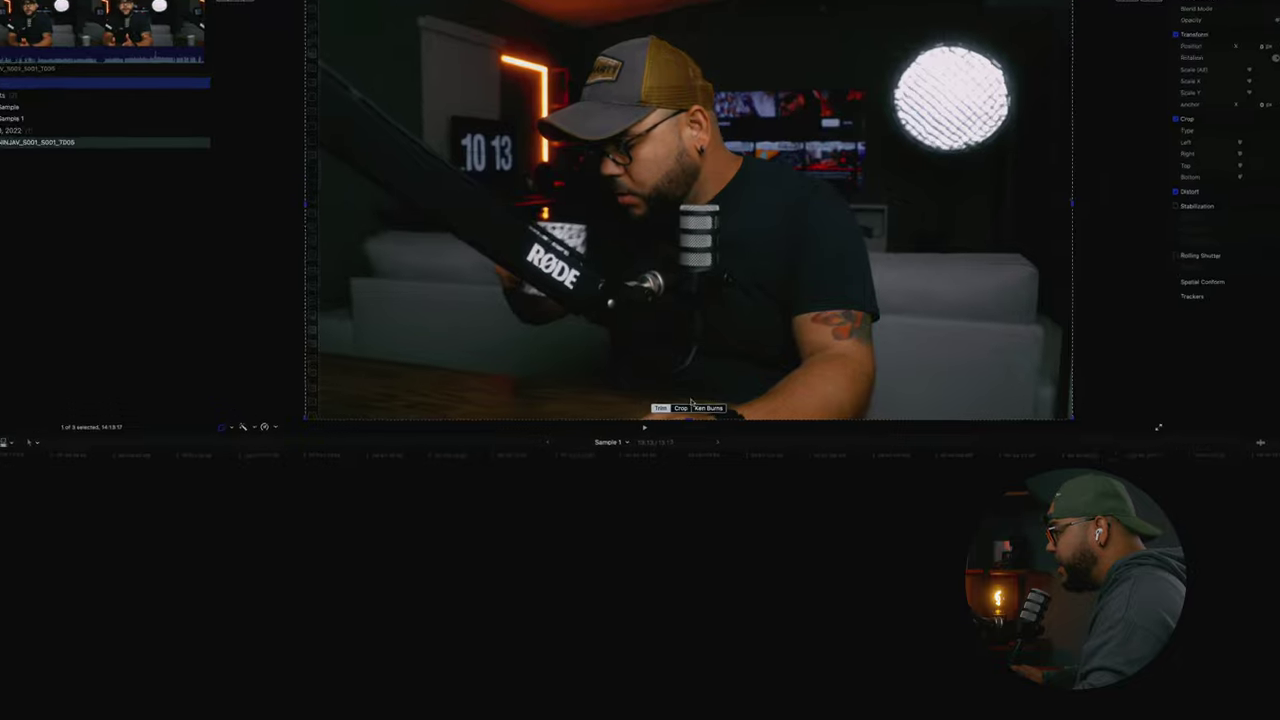
left_click(703, 408)
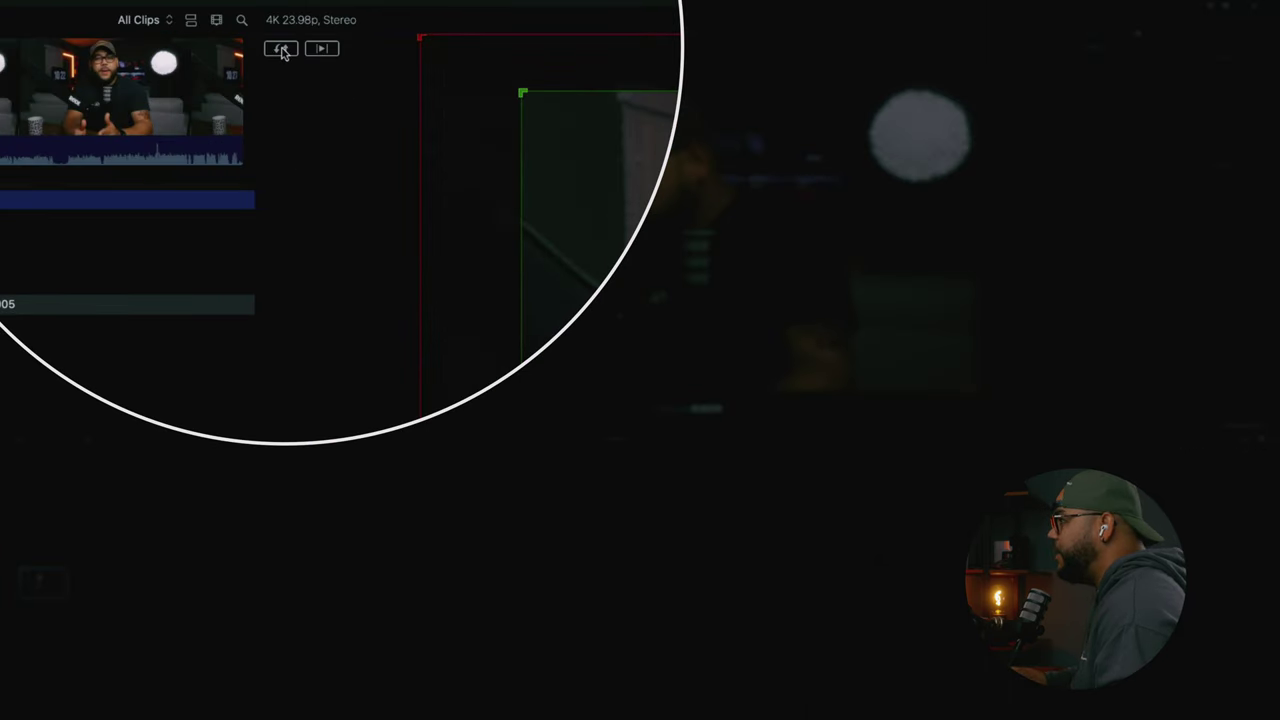
left_click(281, 49)
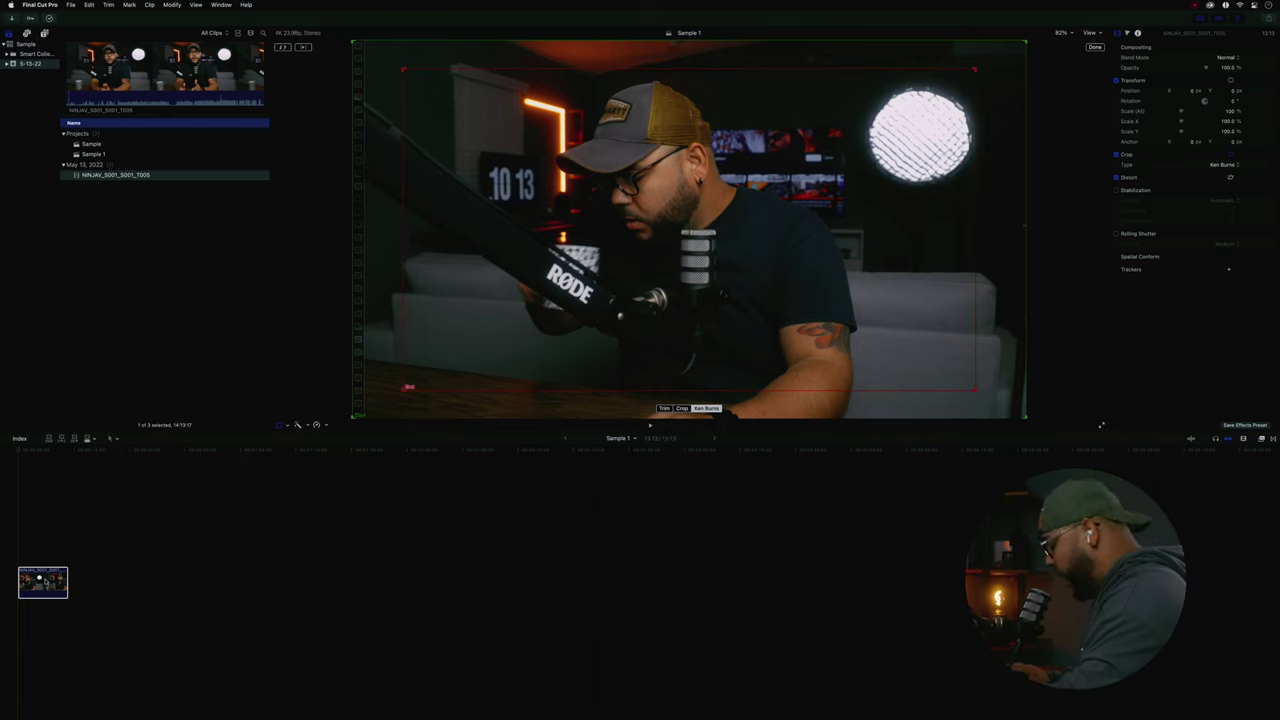
- Split the clip about three and a half seconds in with the Blade tool and play from the start
left_click(36, 587)
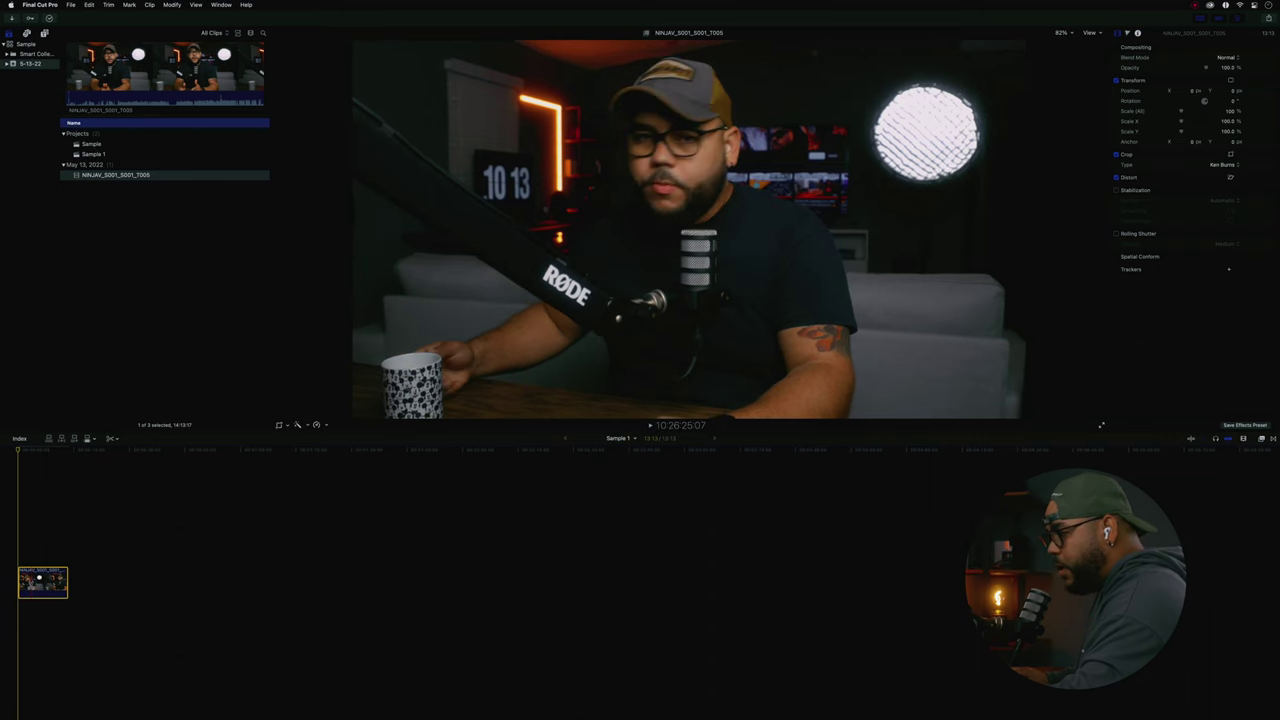
left_click(109, 540)
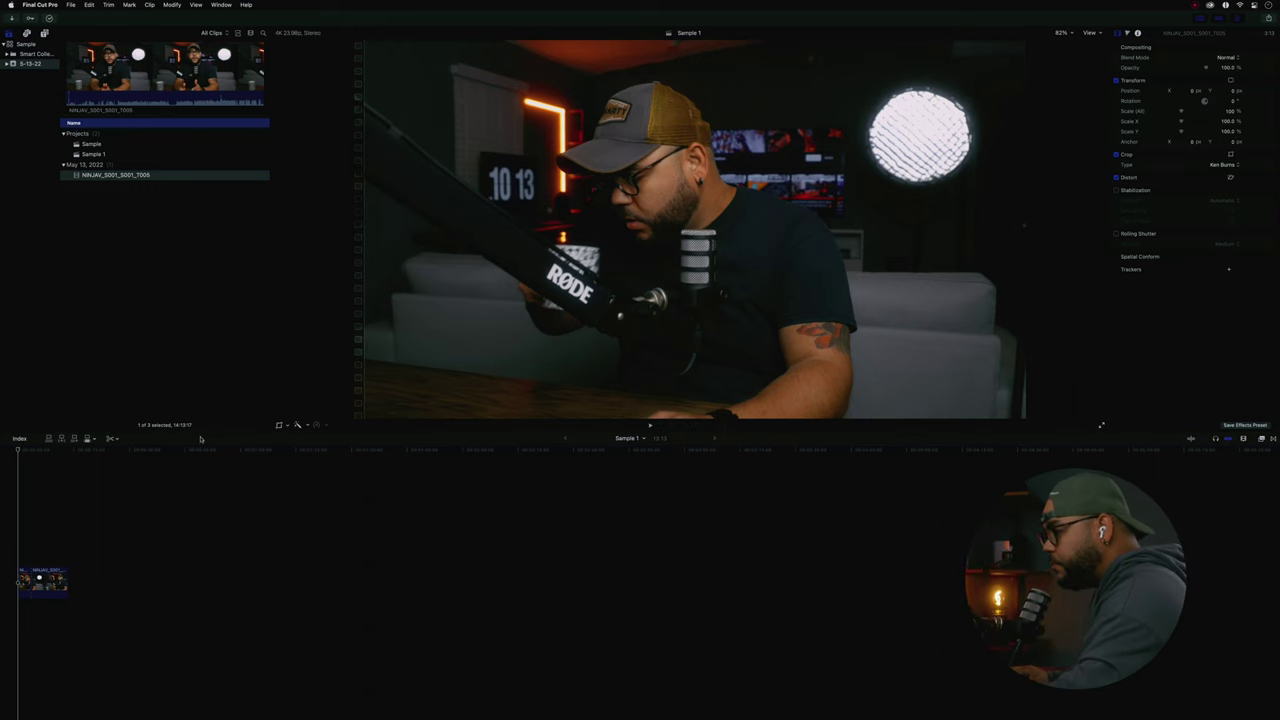
left_click(18, 450)
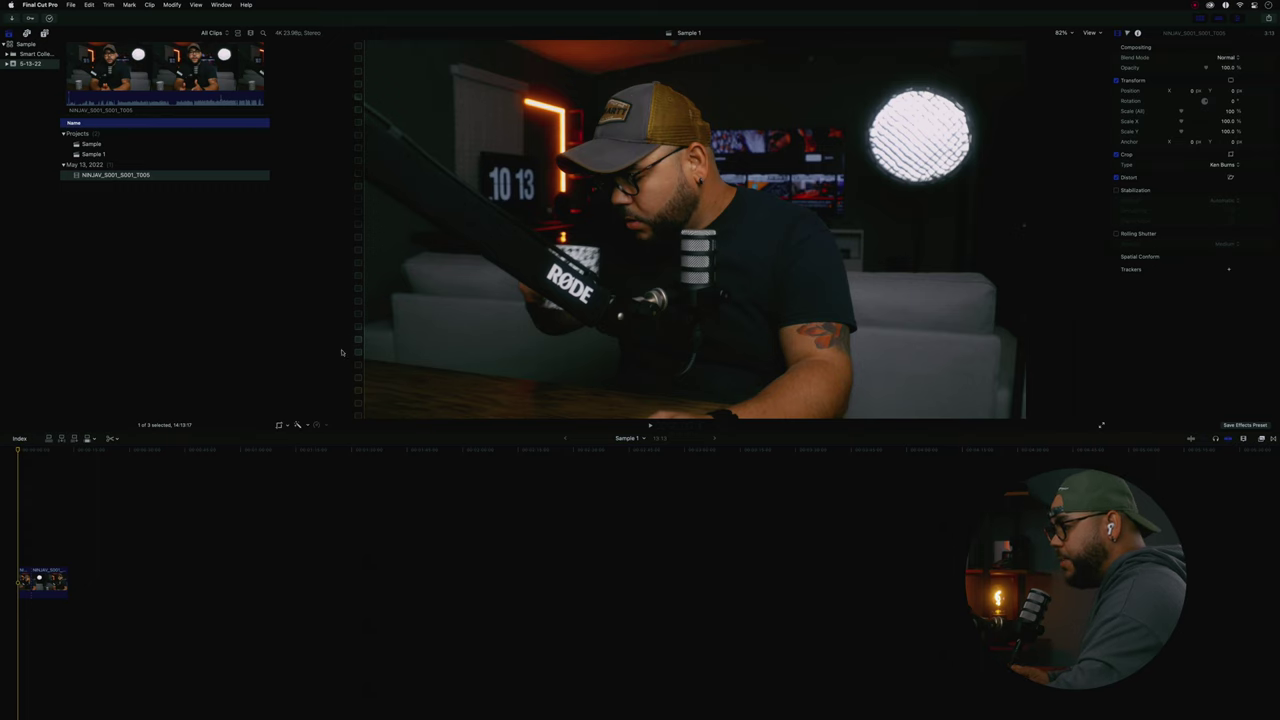
key("space")
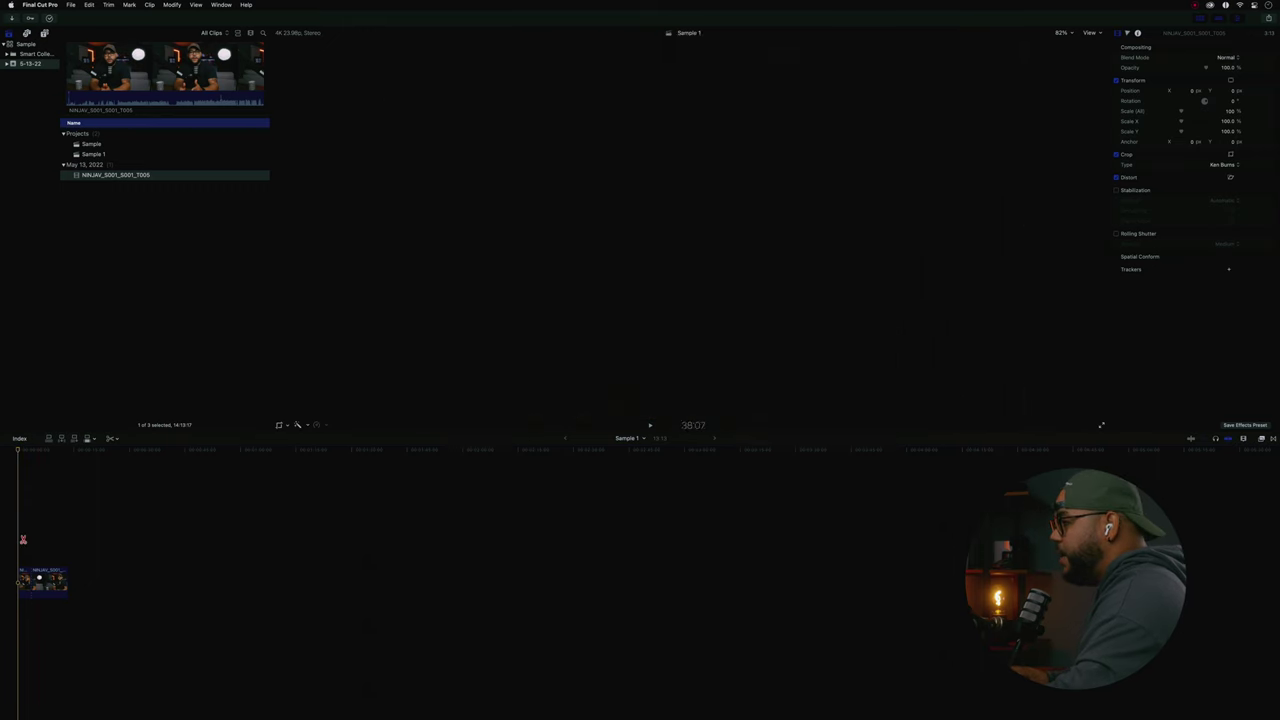
- Shrink the first segment's Ken Burns end frame, center it around the man's head and shoulders, and finish the crop
left_click(24, 450)
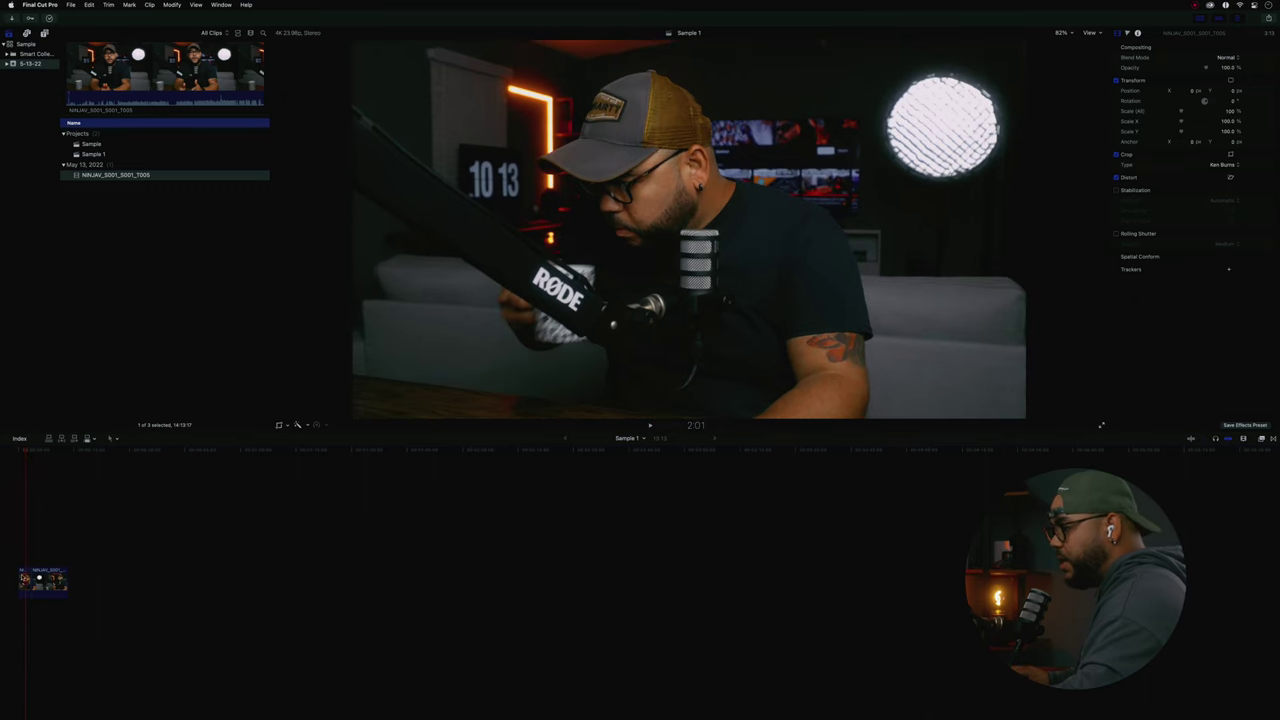
left_click(24, 580)
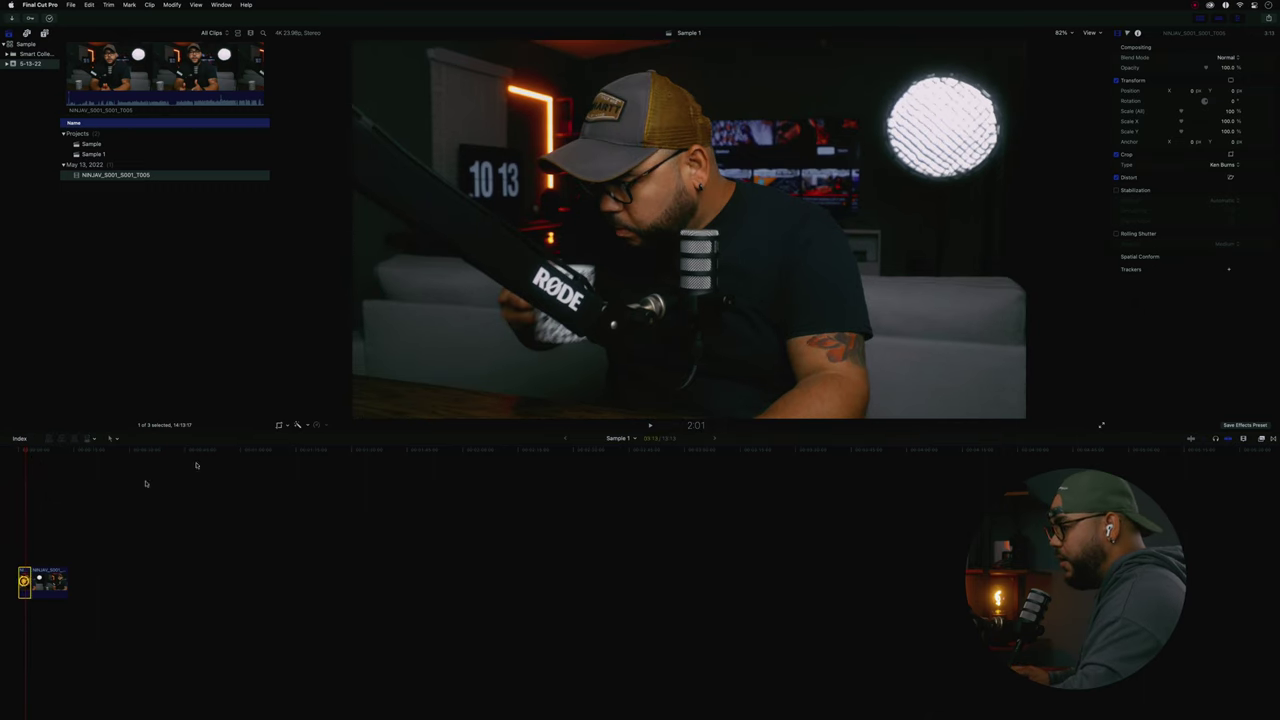
left_click(280, 425)
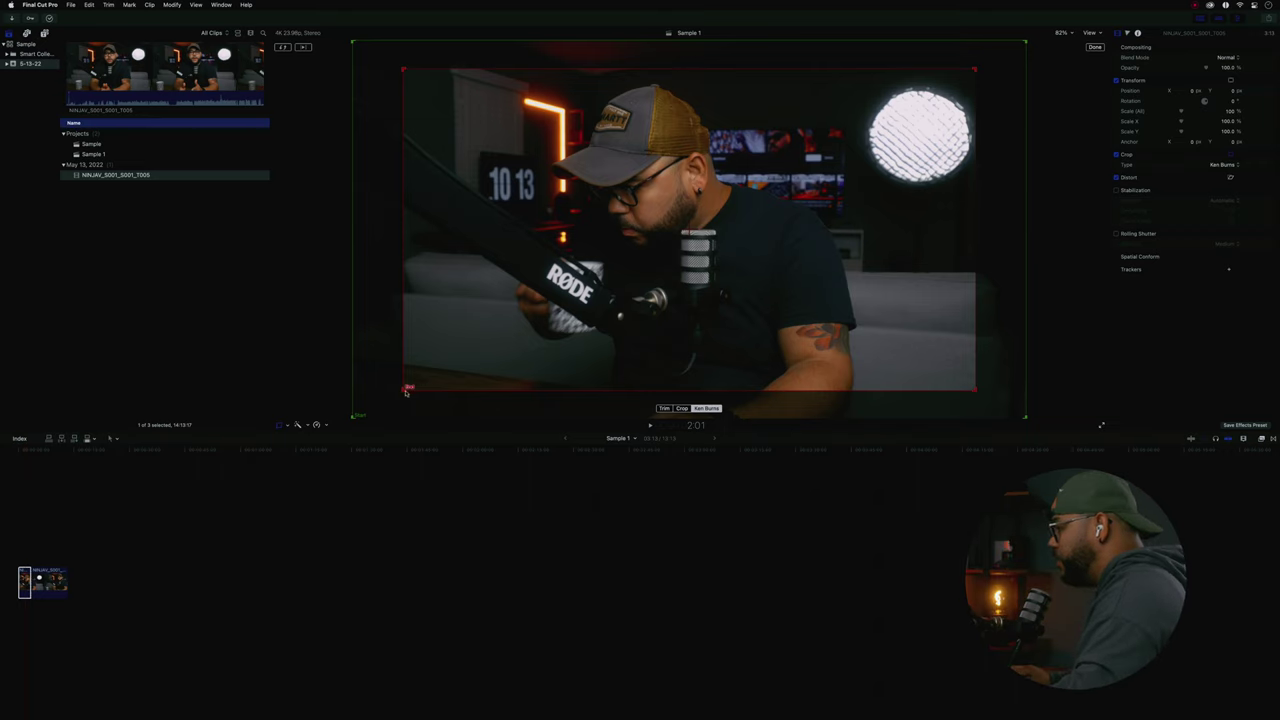
left_click_drag(405, 389, 478, 341)
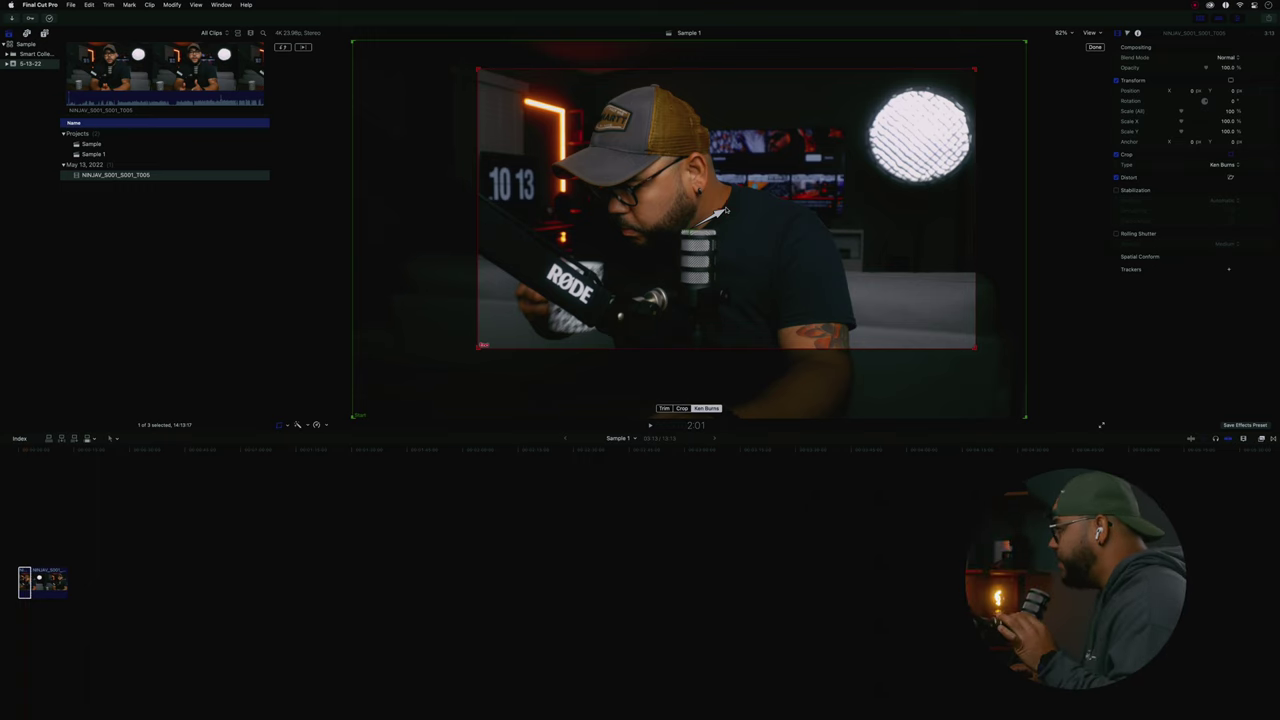
left_click_drag(727, 212, 687, 207)
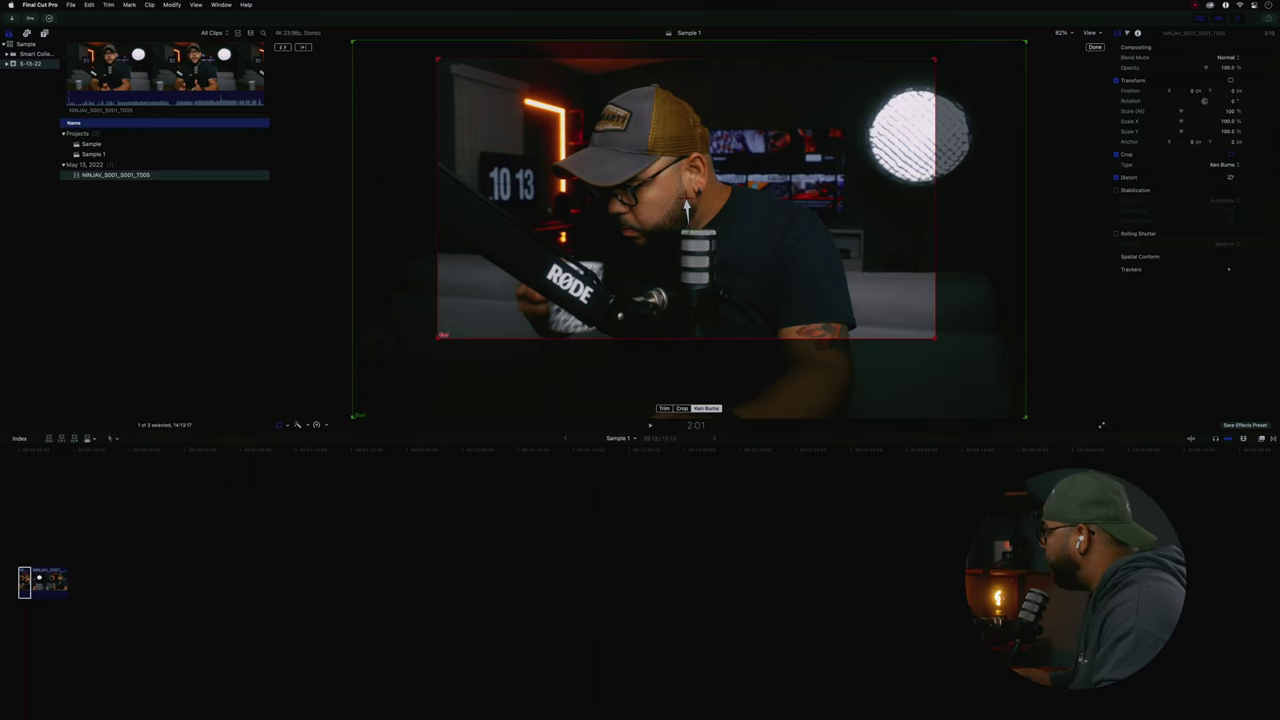
left_click(1095, 48)
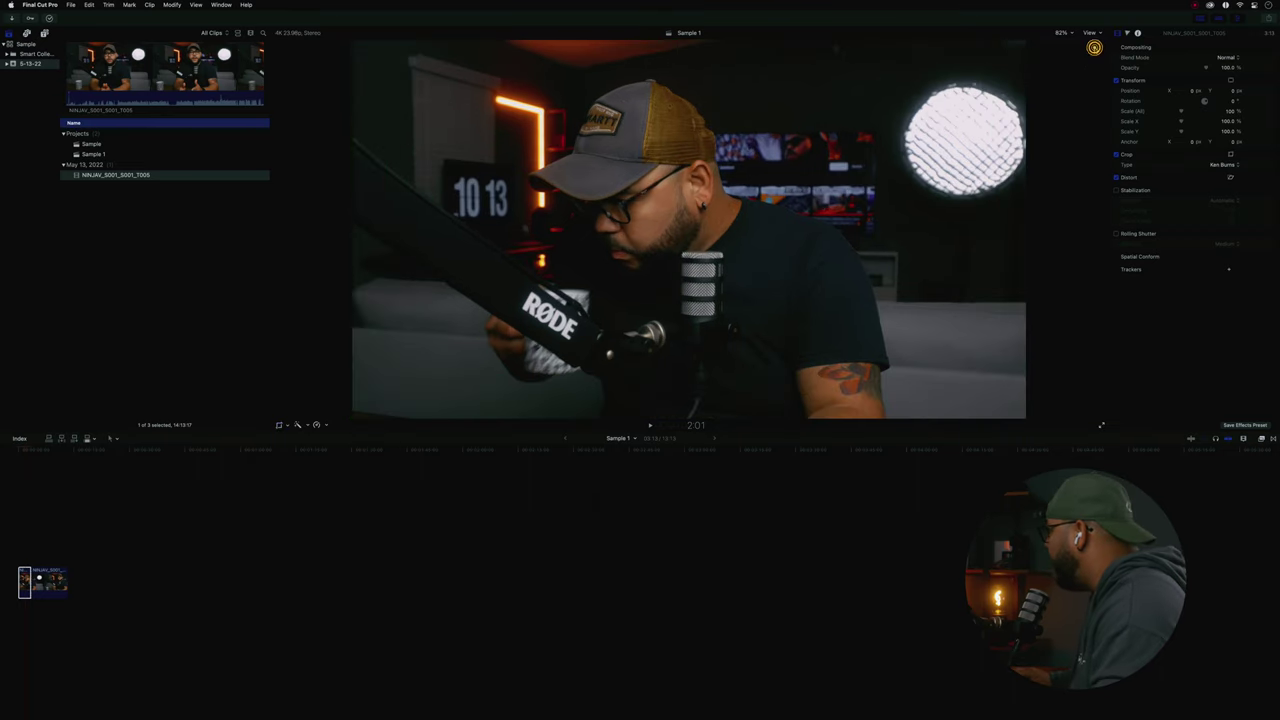
- Play the sequence from the start to review the tighter Ken Burns move and the cut into the second segment
left_click(25, 451)
key("space")
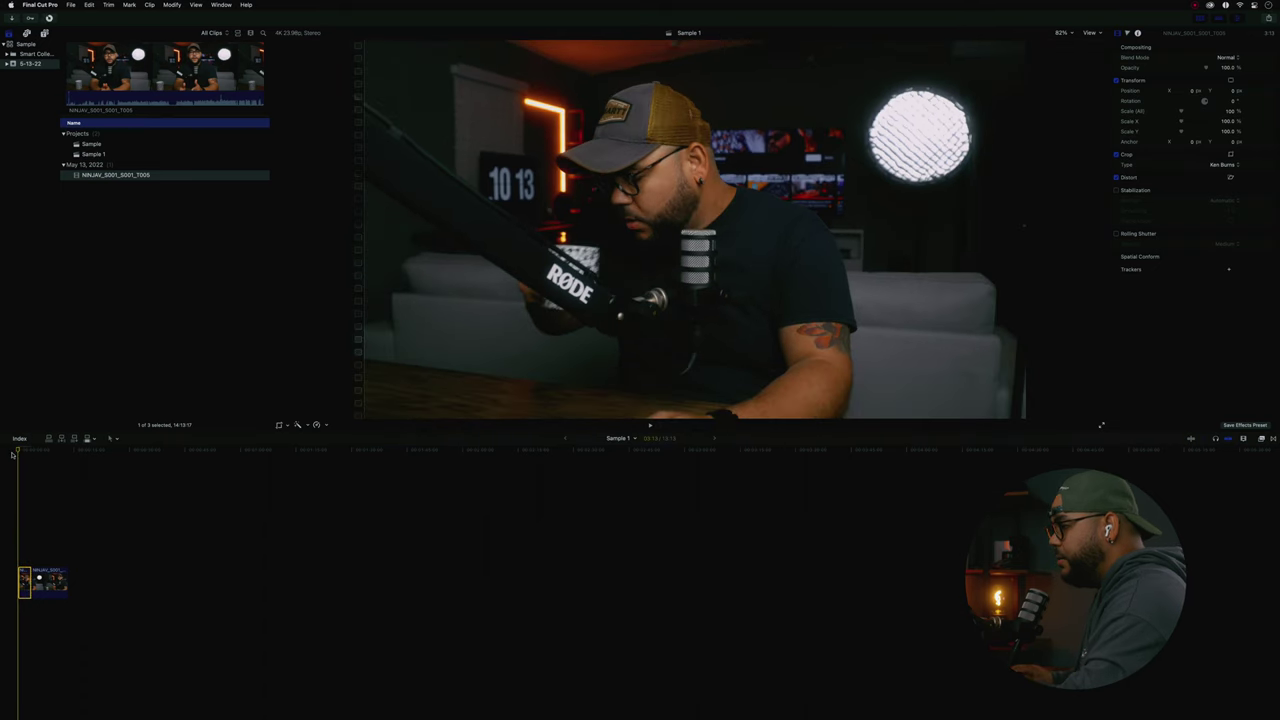
left_click(12, 455)
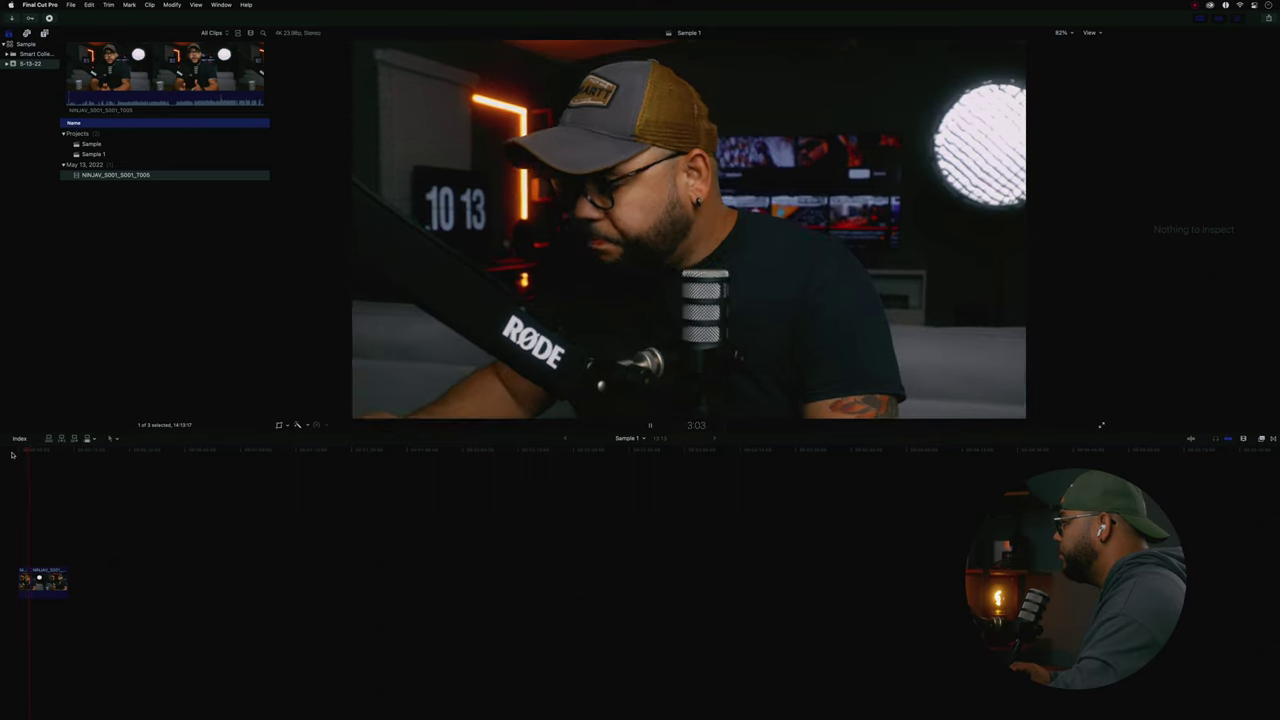
key("space")
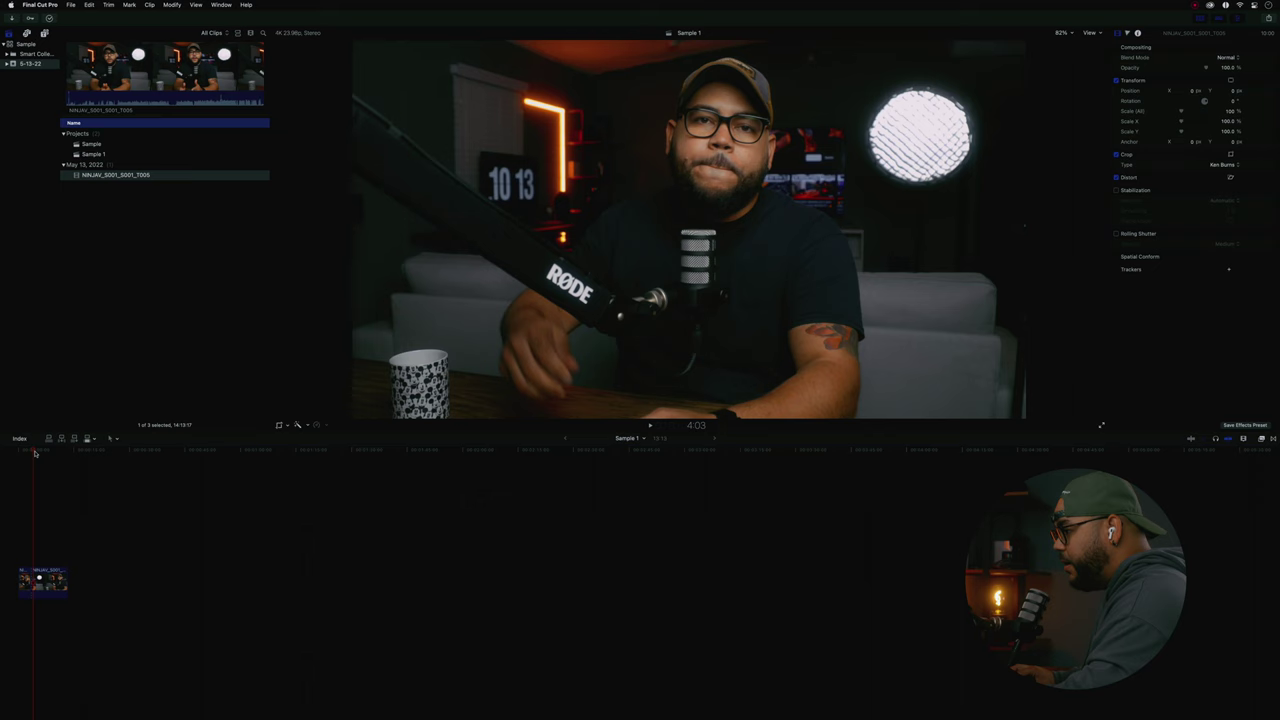
left_click_drag(33, 450, 17, 452)
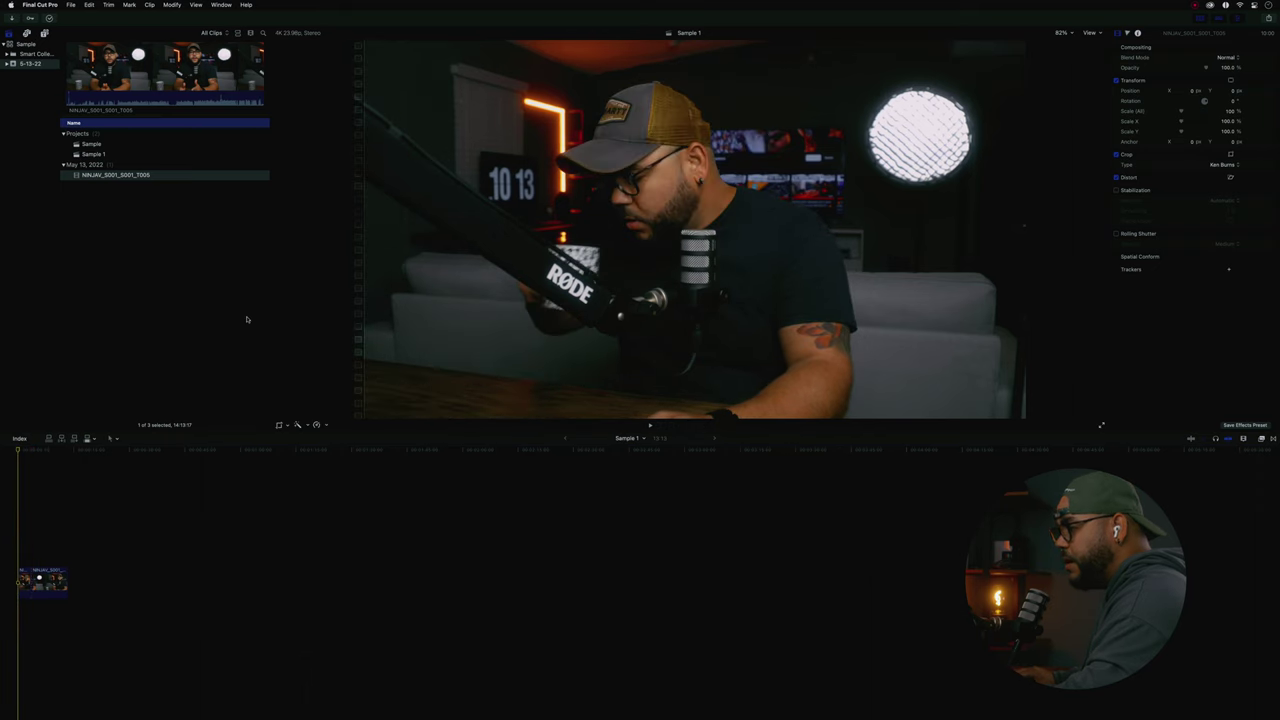
key("space")
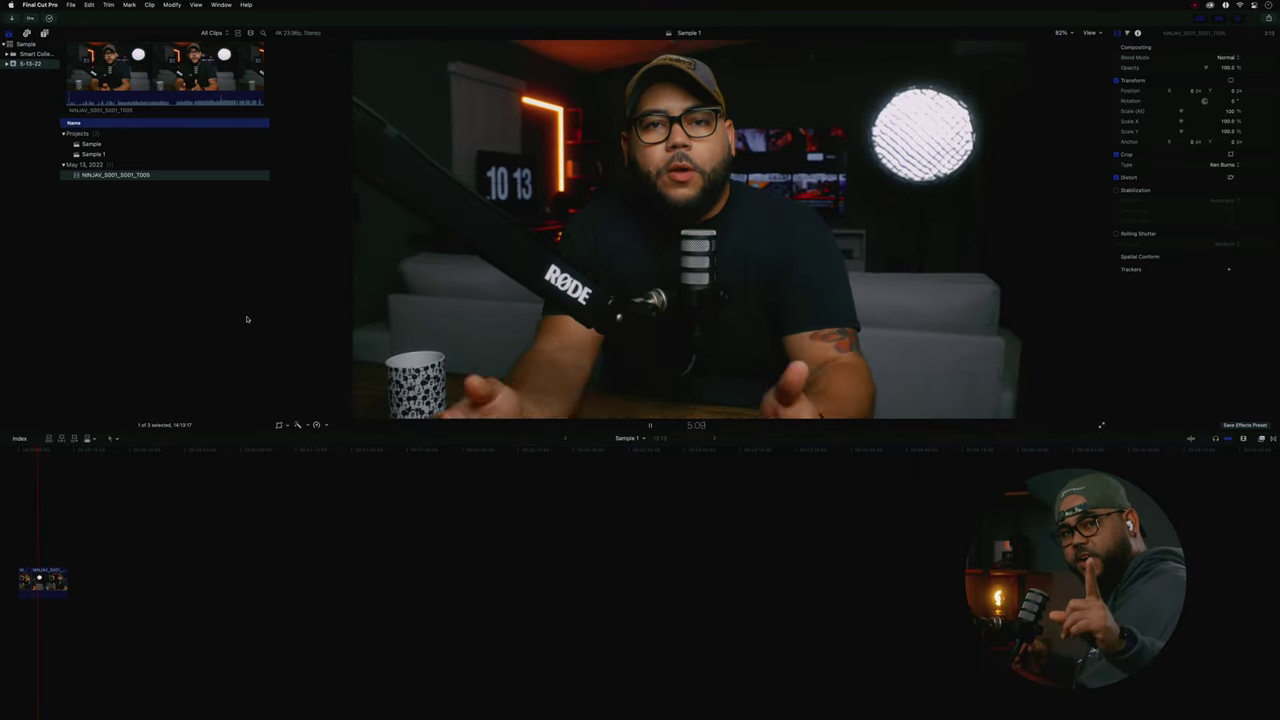
left_click(22, 450)
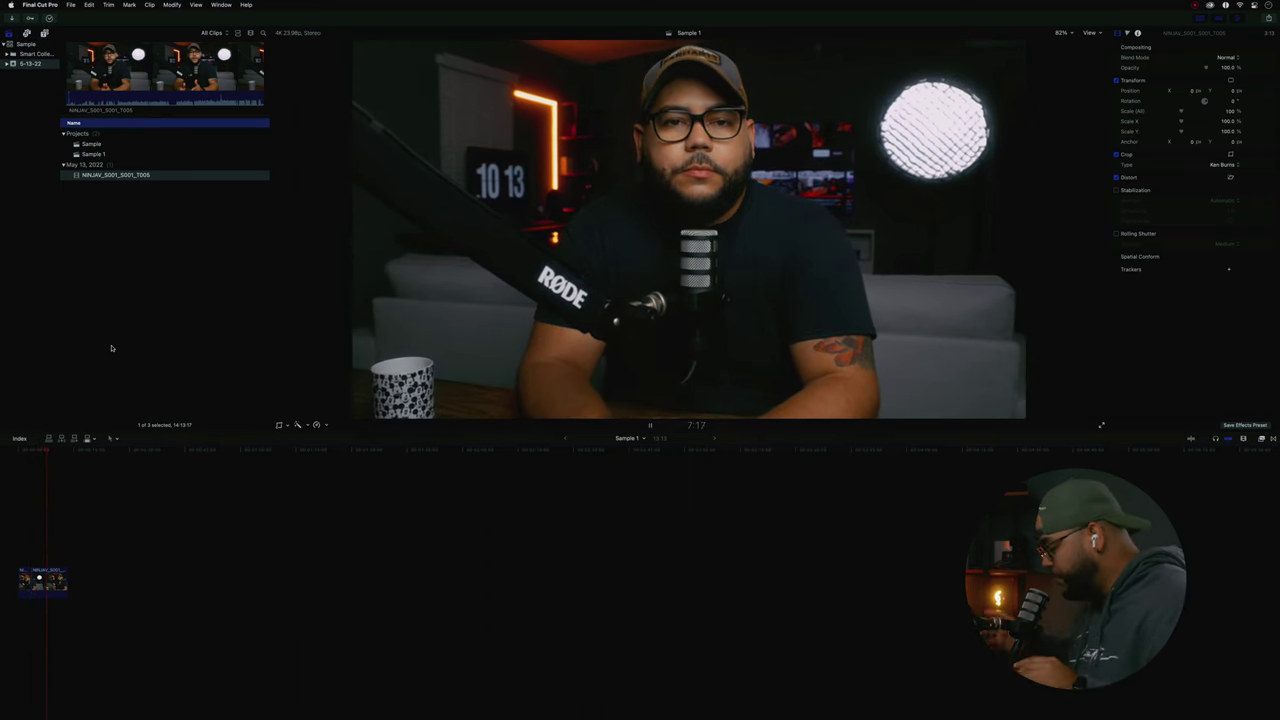
key("space")
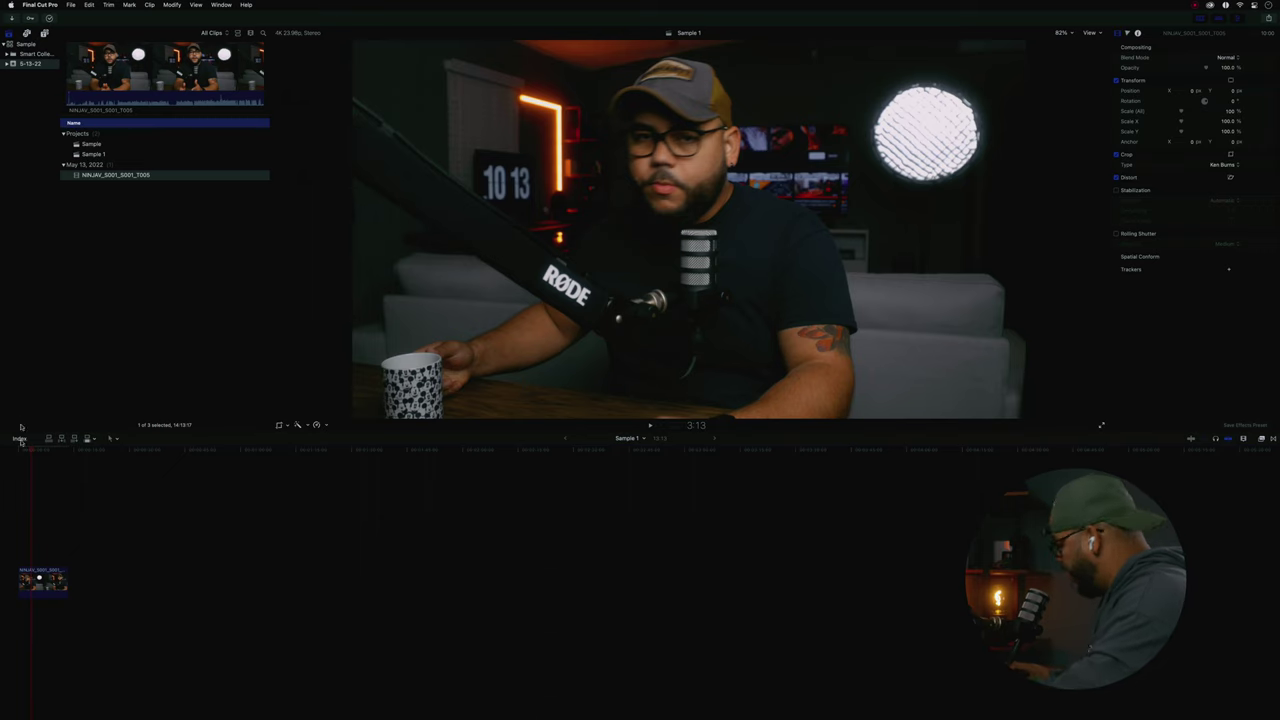
- Scrub through the whole unsplit clip and replay its opening to check the pace of the Ken Burns zoom
left_click(41, 451)
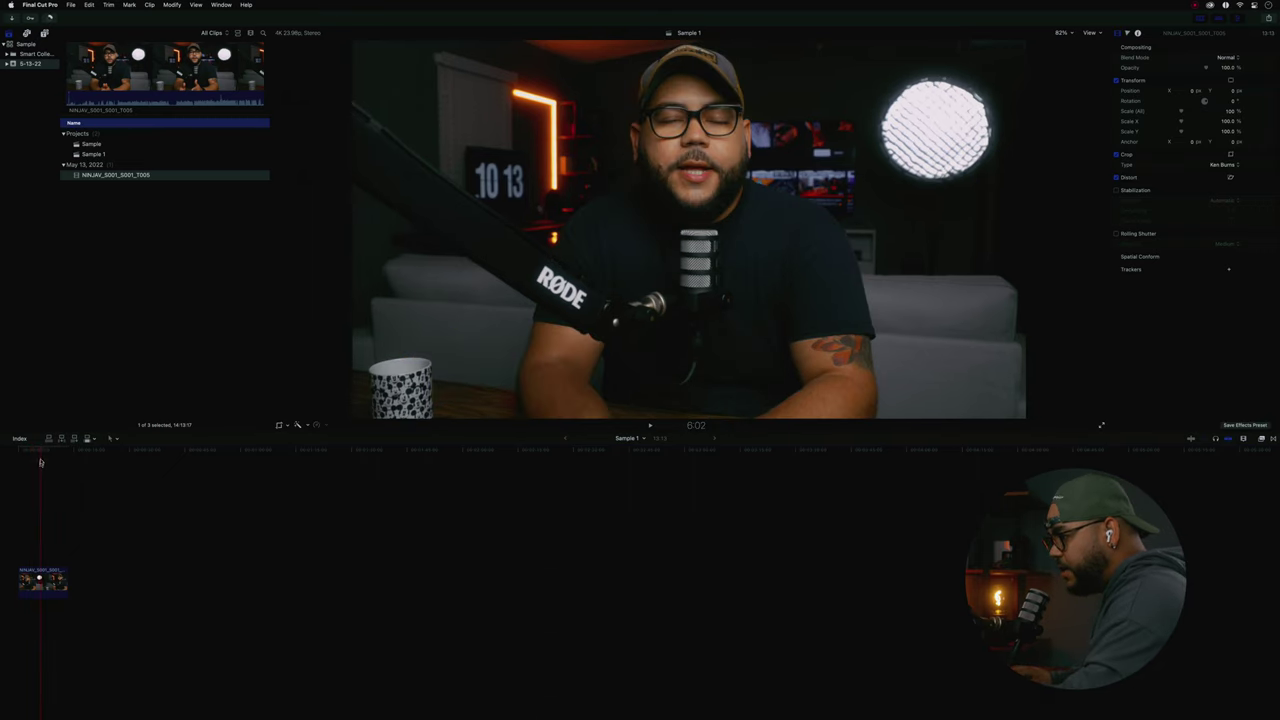
left_click(41, 451)
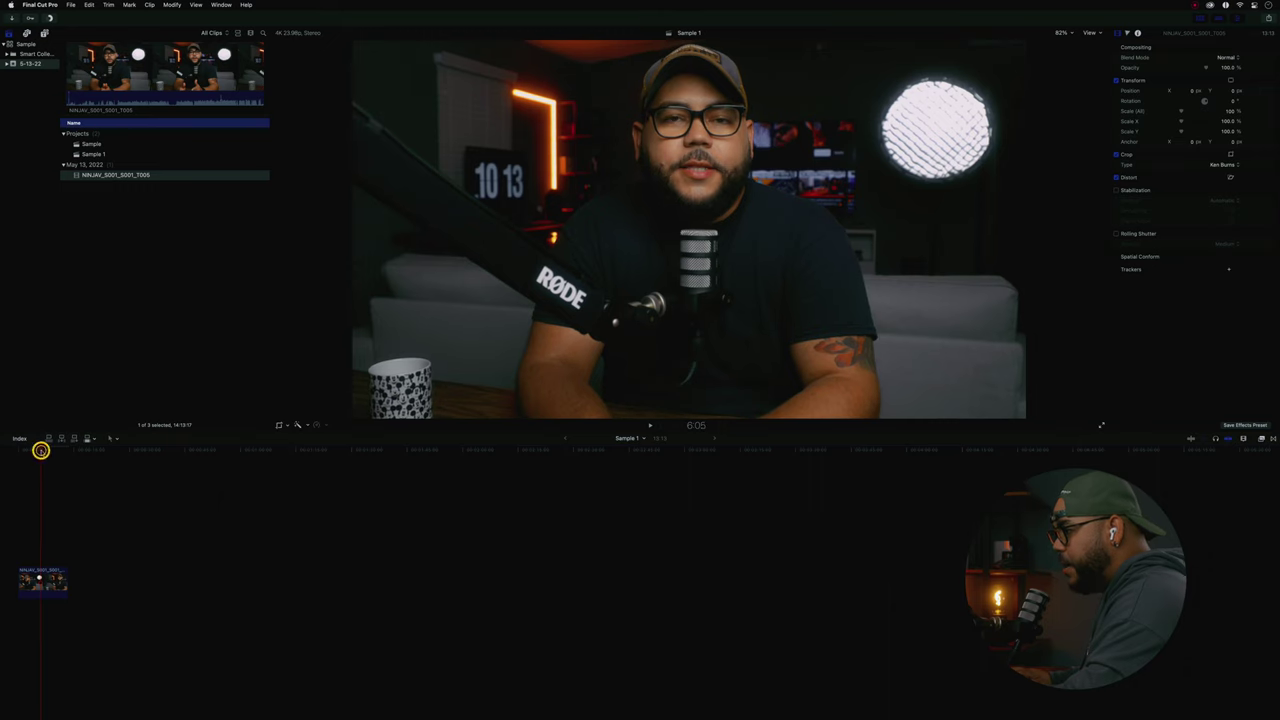
left_click_drag(41, 451, 13, 455)
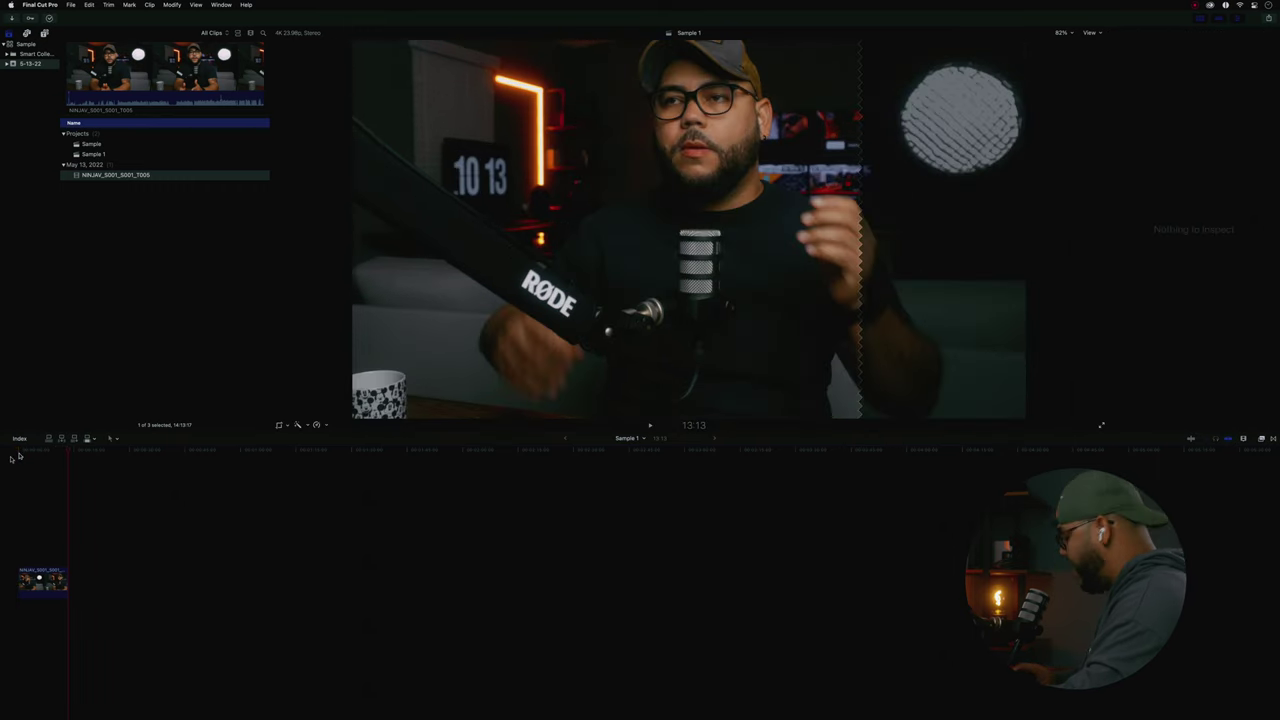
left_click(18, 452)
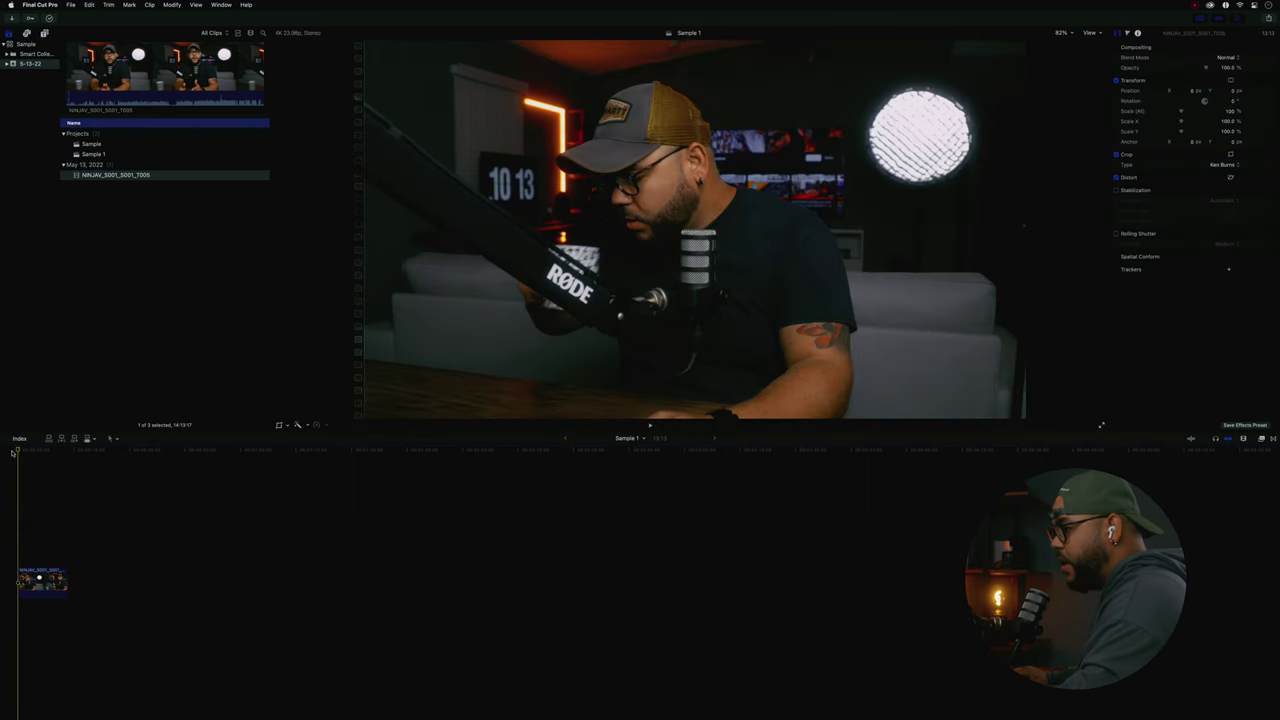
key("space")
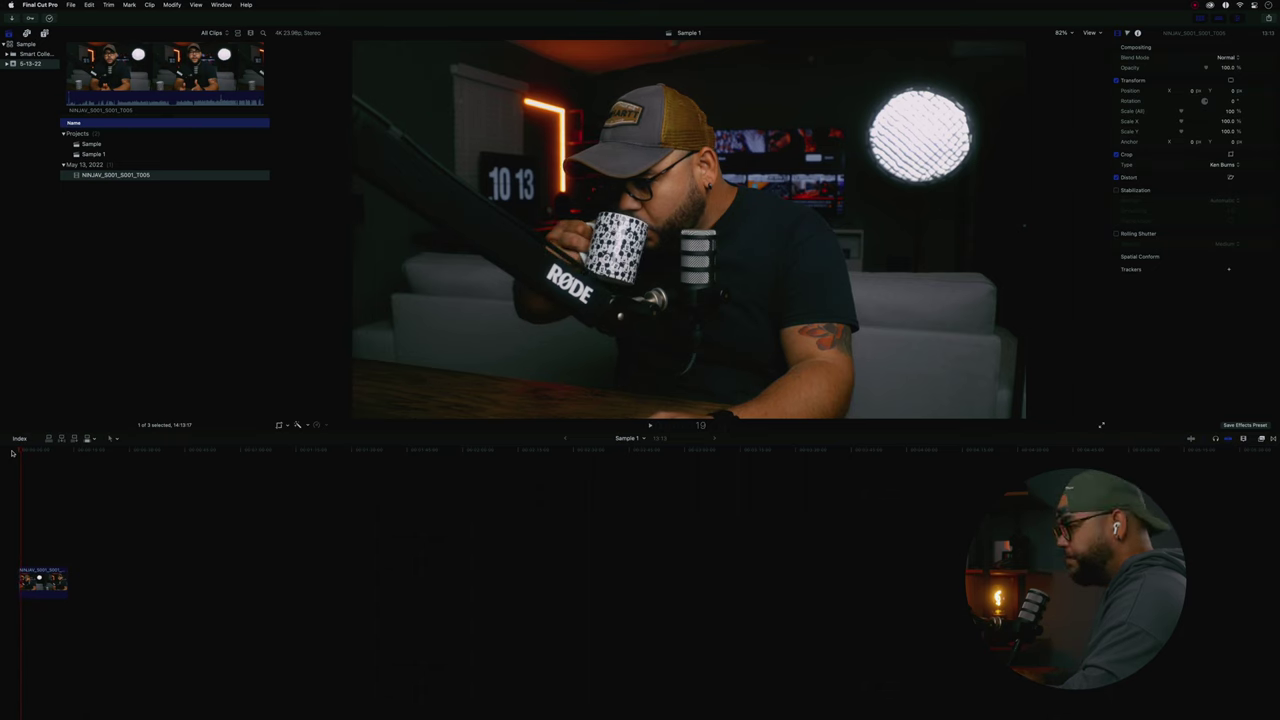
- Split the clip at frame 15 with the Blade tool
left_click(16, 450)
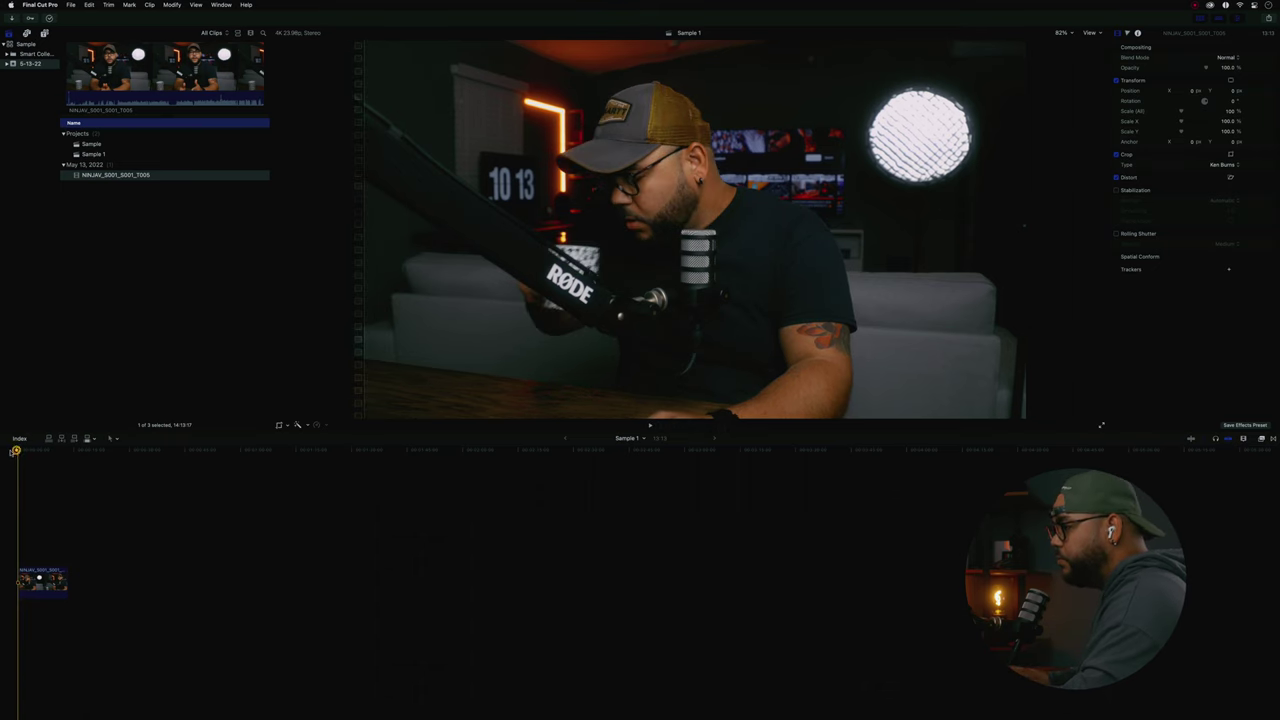
left_click(27, 564)
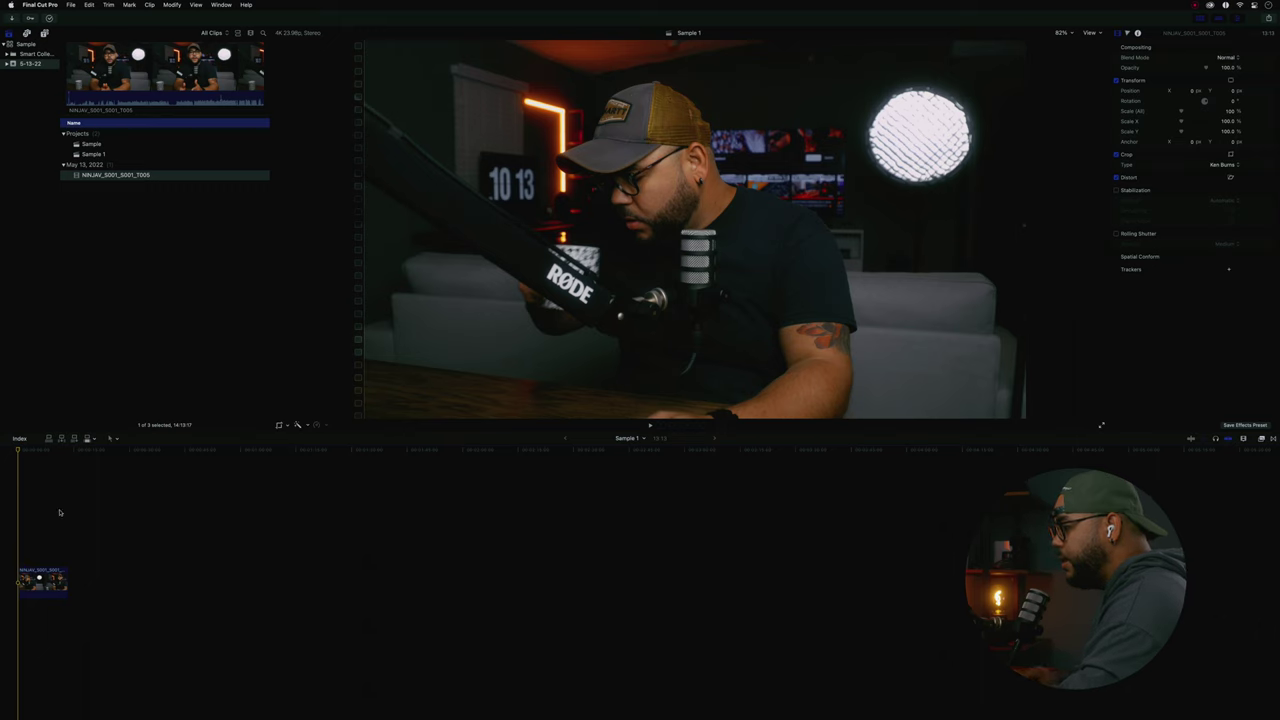
key("space")
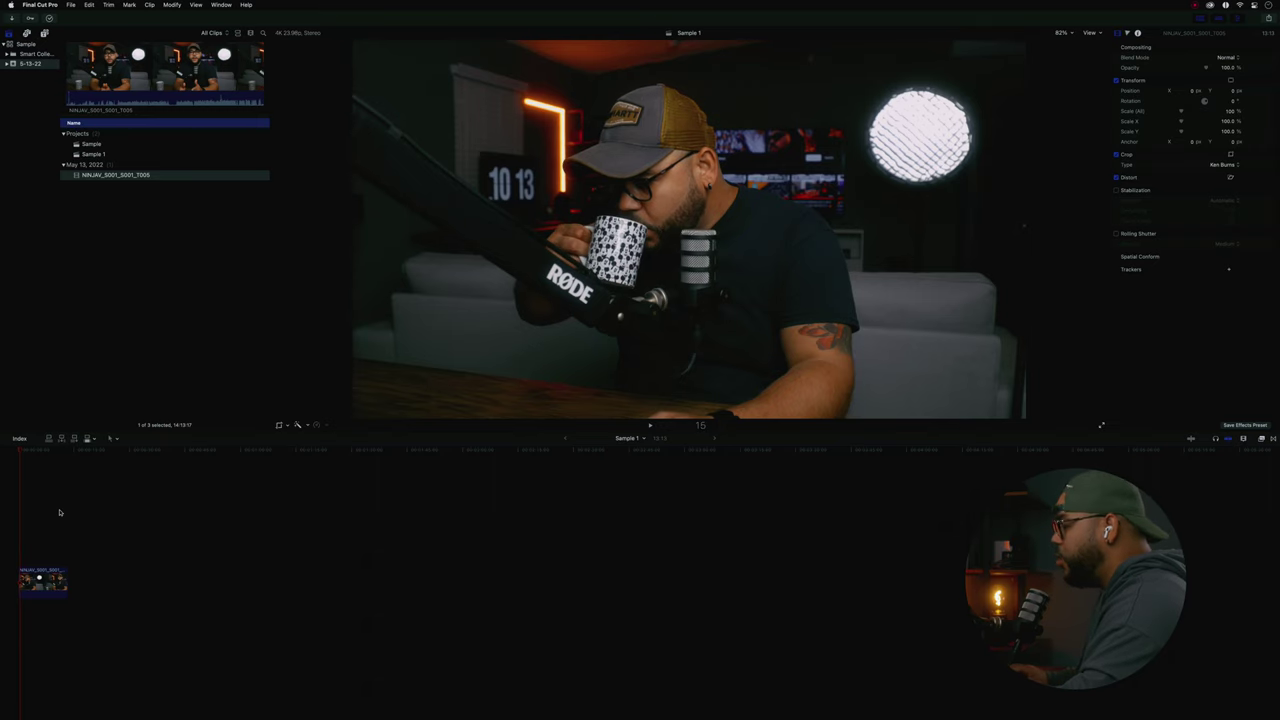
left_click(20, 586)
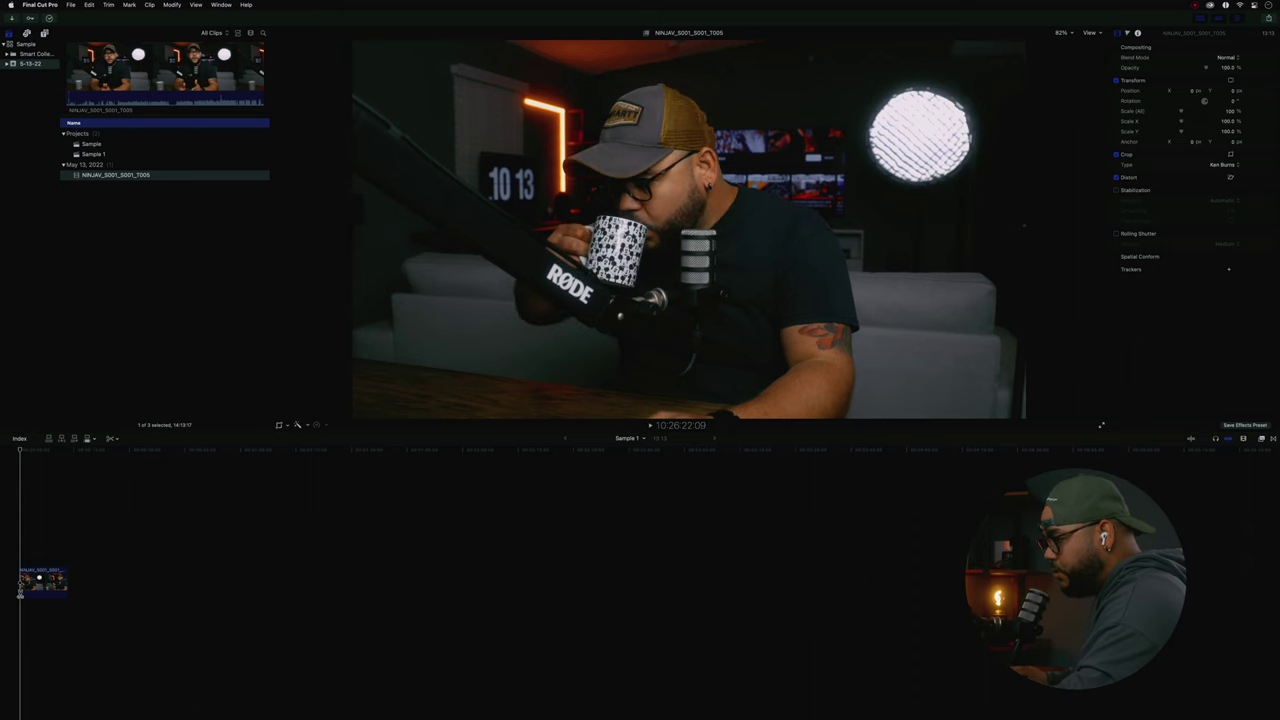
left_click(20, 589)
type("15")
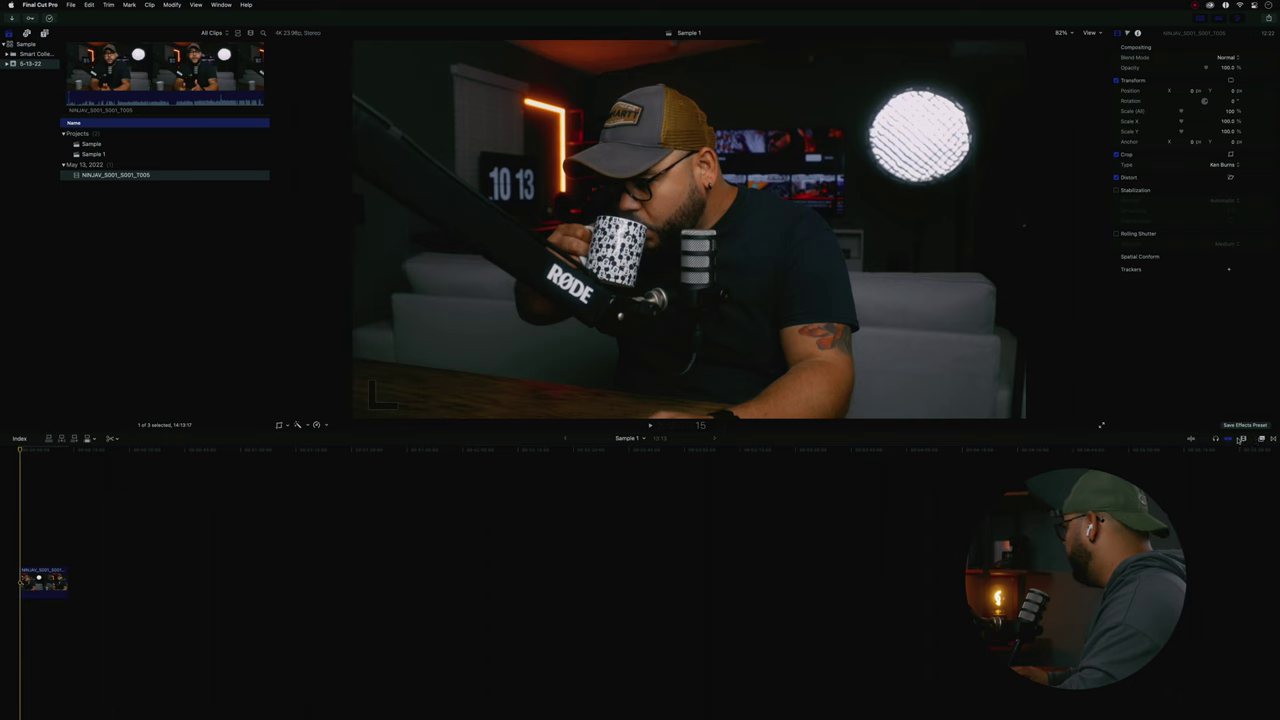
- Enlarge the timeline clips slightly, then shrink the second segment's Ken Burns end frame, center it on the man's upper body, and finish the crop
left_click(1243, 439)
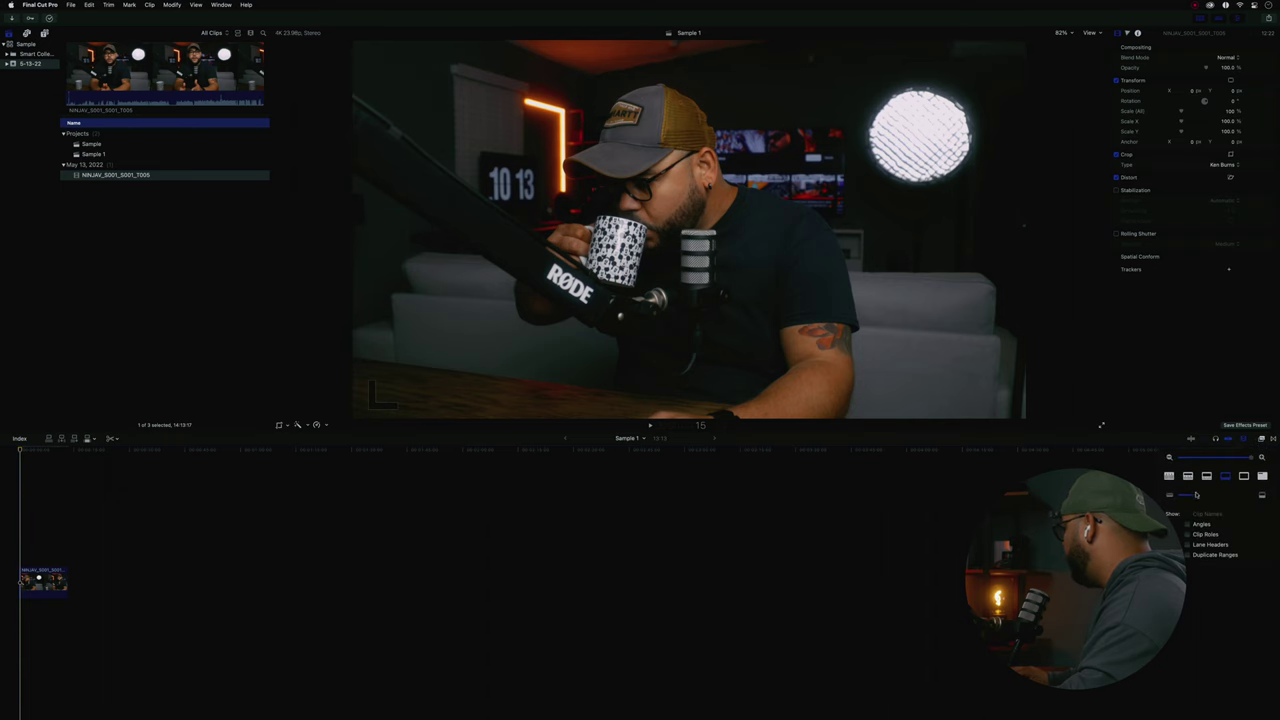
left_click_drag(1198, 498, 1210, 497)
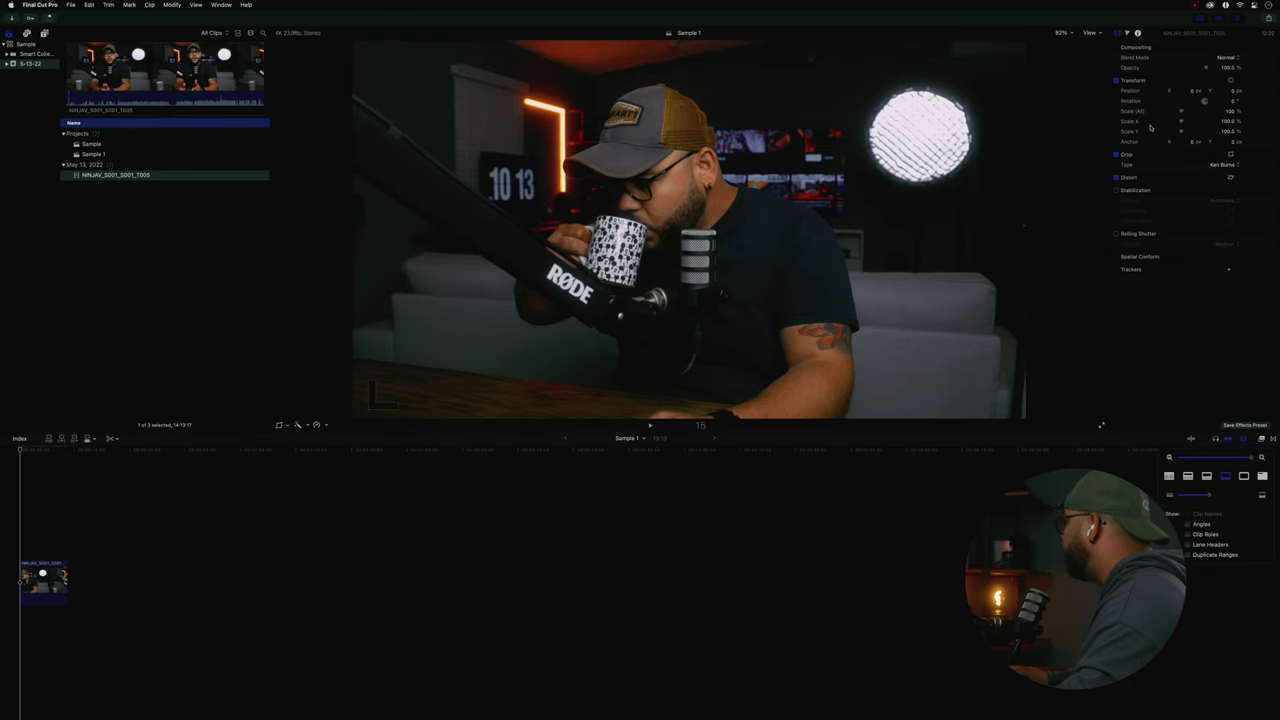
left_click(279, 425)
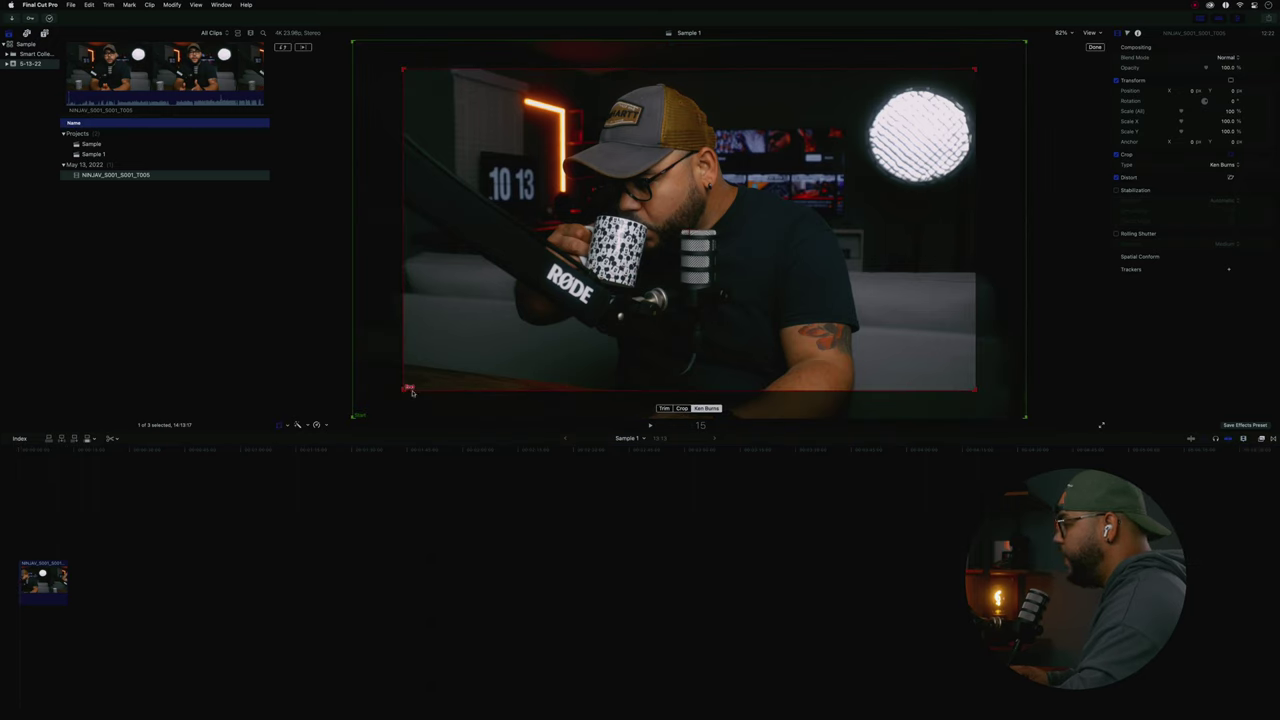
left_click_drag(403, 390, 515, 296)
left_click_drag(773, 185, 692, 210)
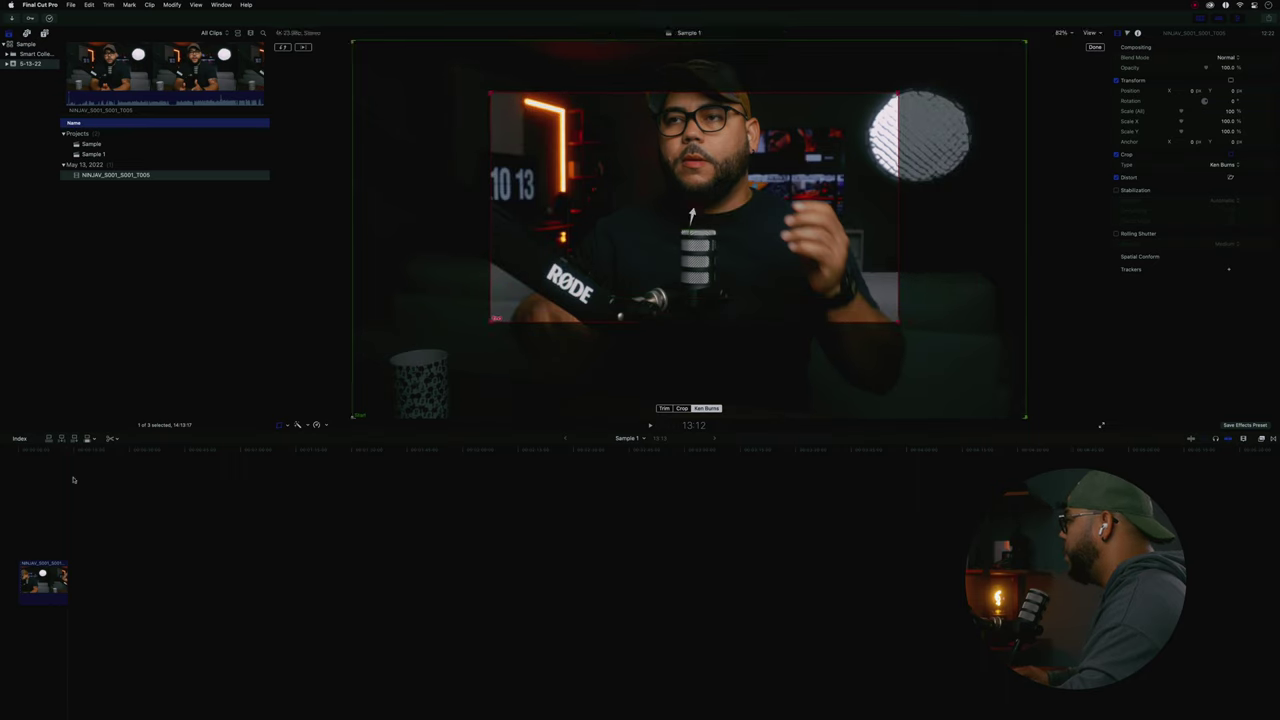
key("space")
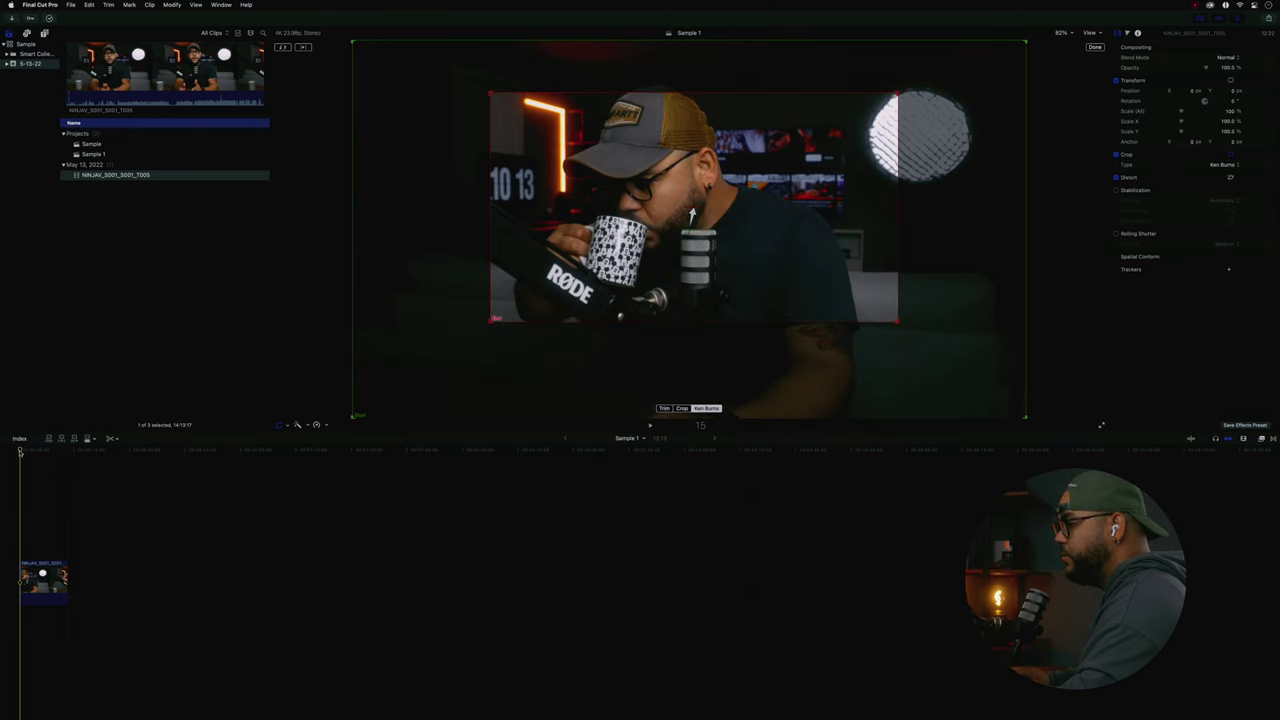
left_click_drag(692, 212, 677, 212)
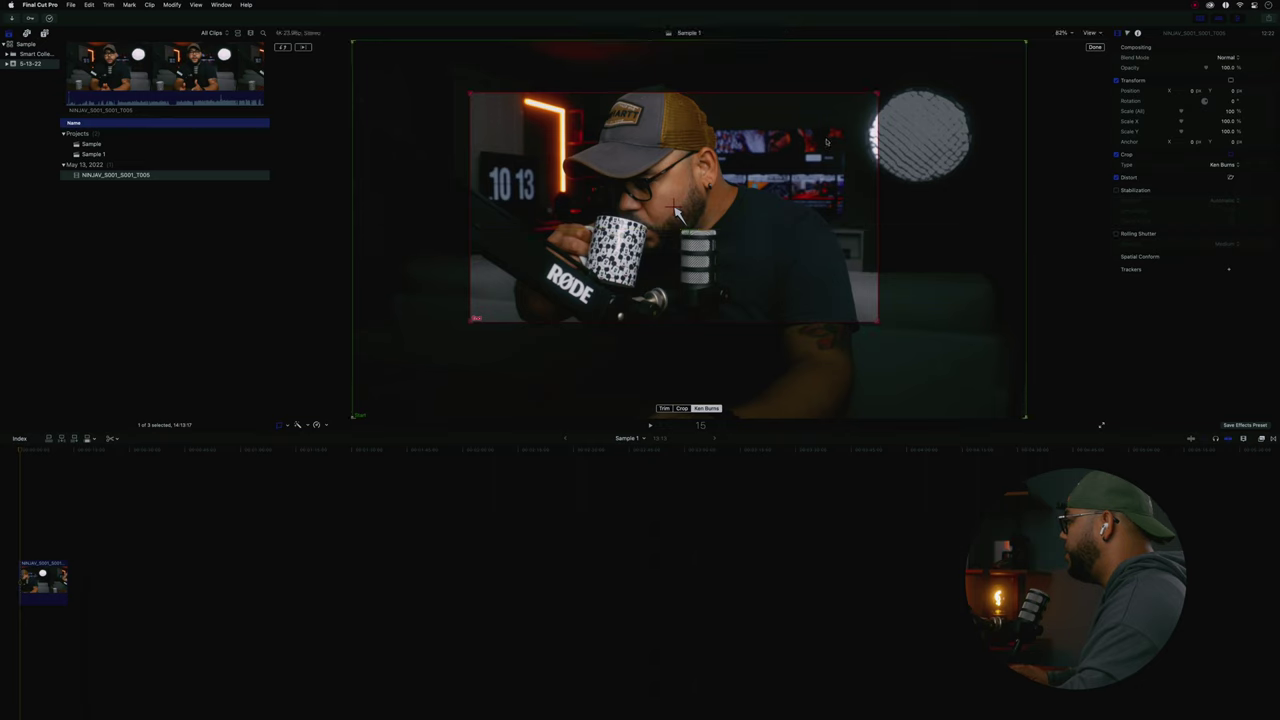
left_click(1095, 47)
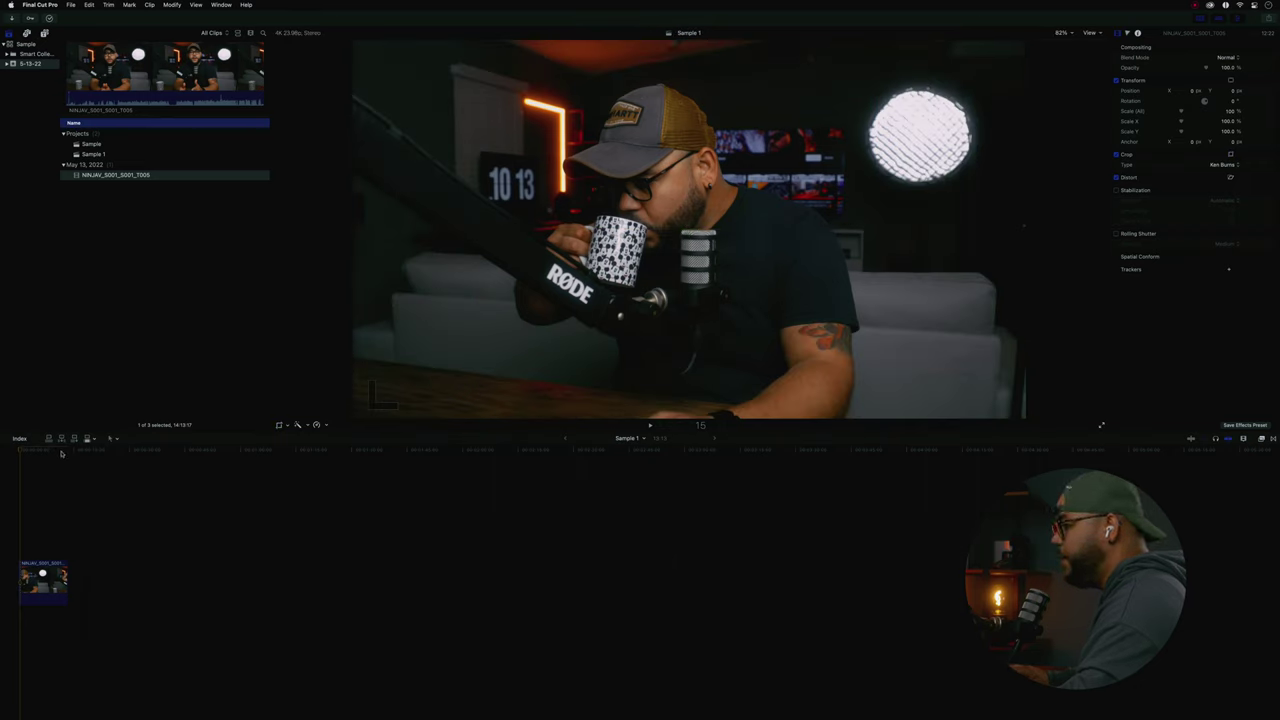
- Replay the sequence from the start to review the first segment's quick zoom and the cut into the slower second segment
key("space")
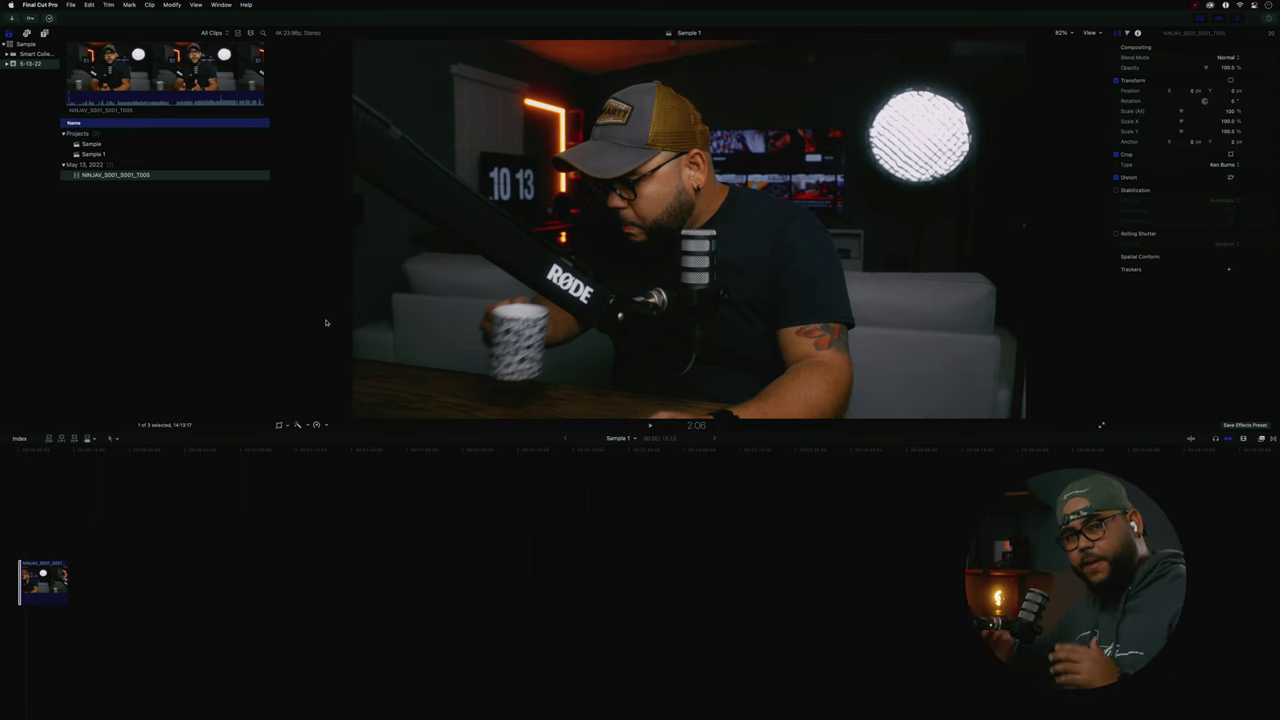
left_click(26, 452)
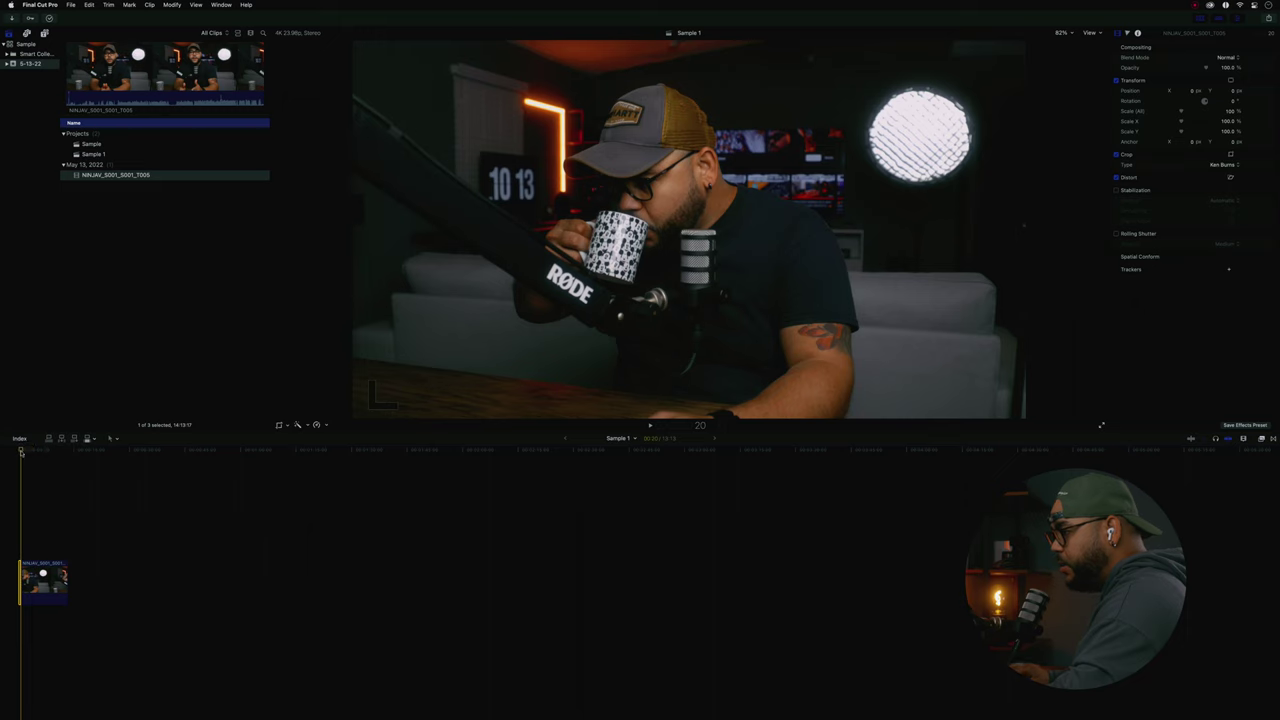
left_click(18, 452)
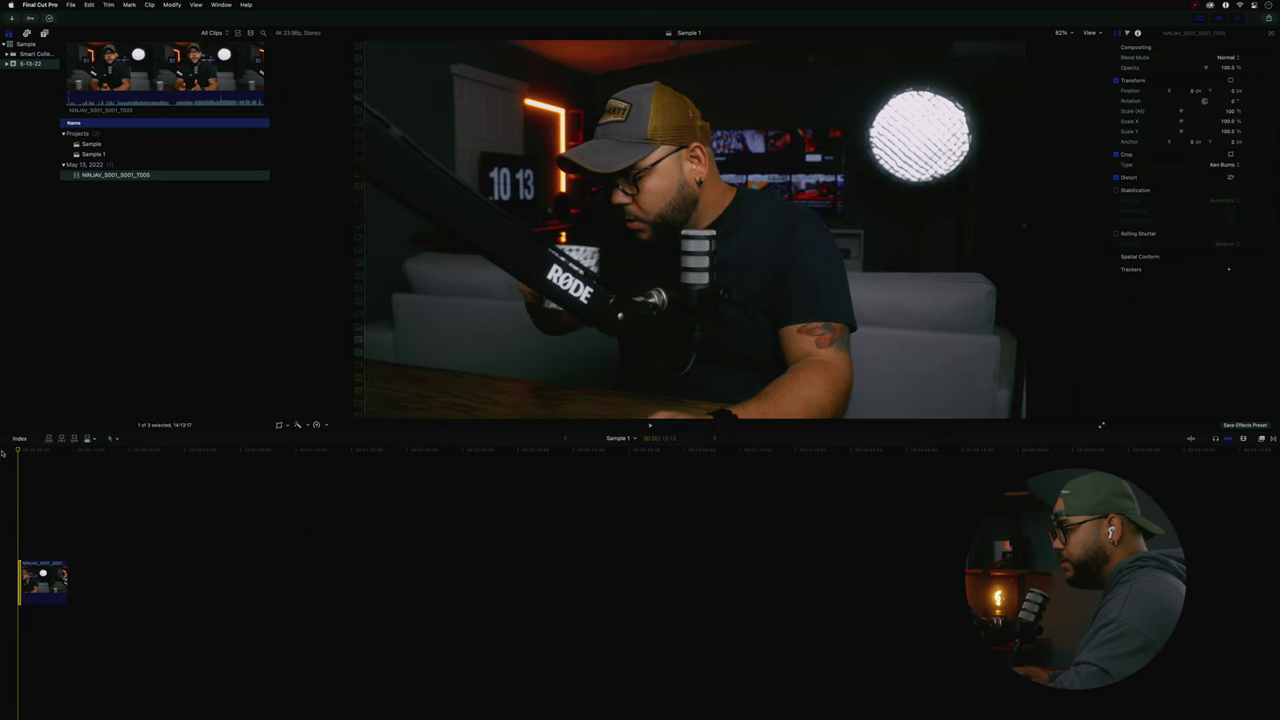
key("space")
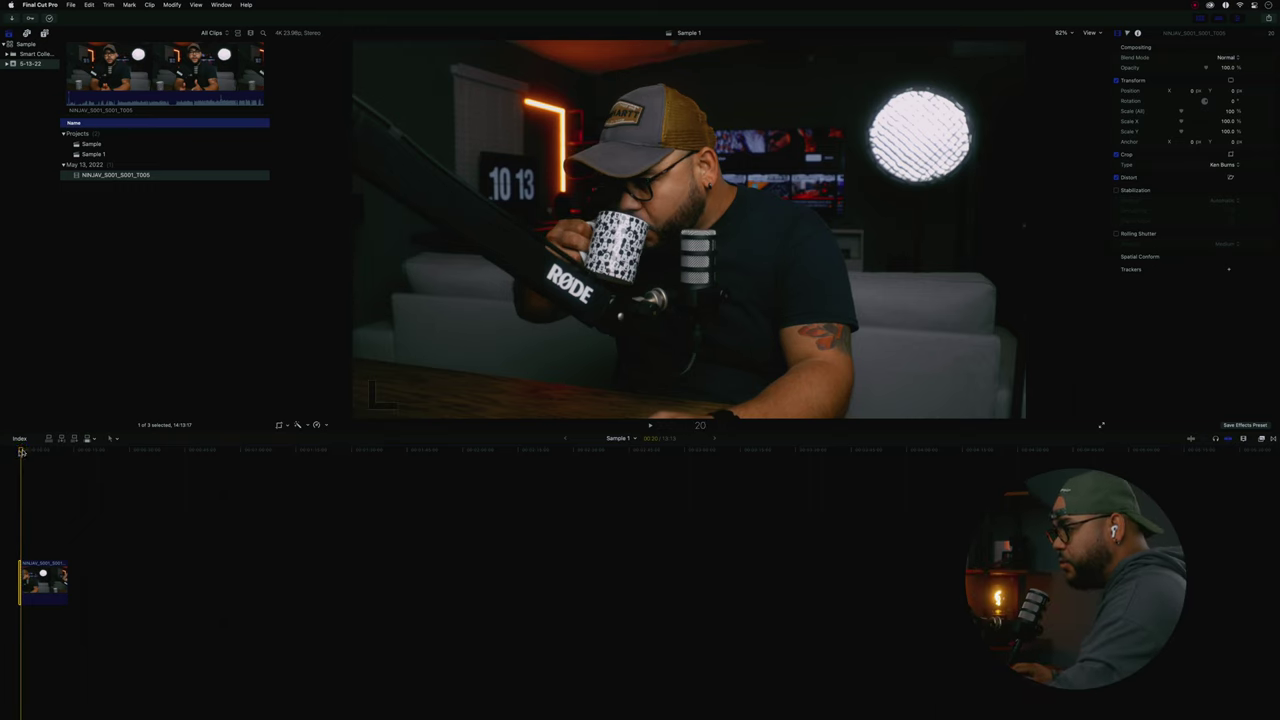
key("space")
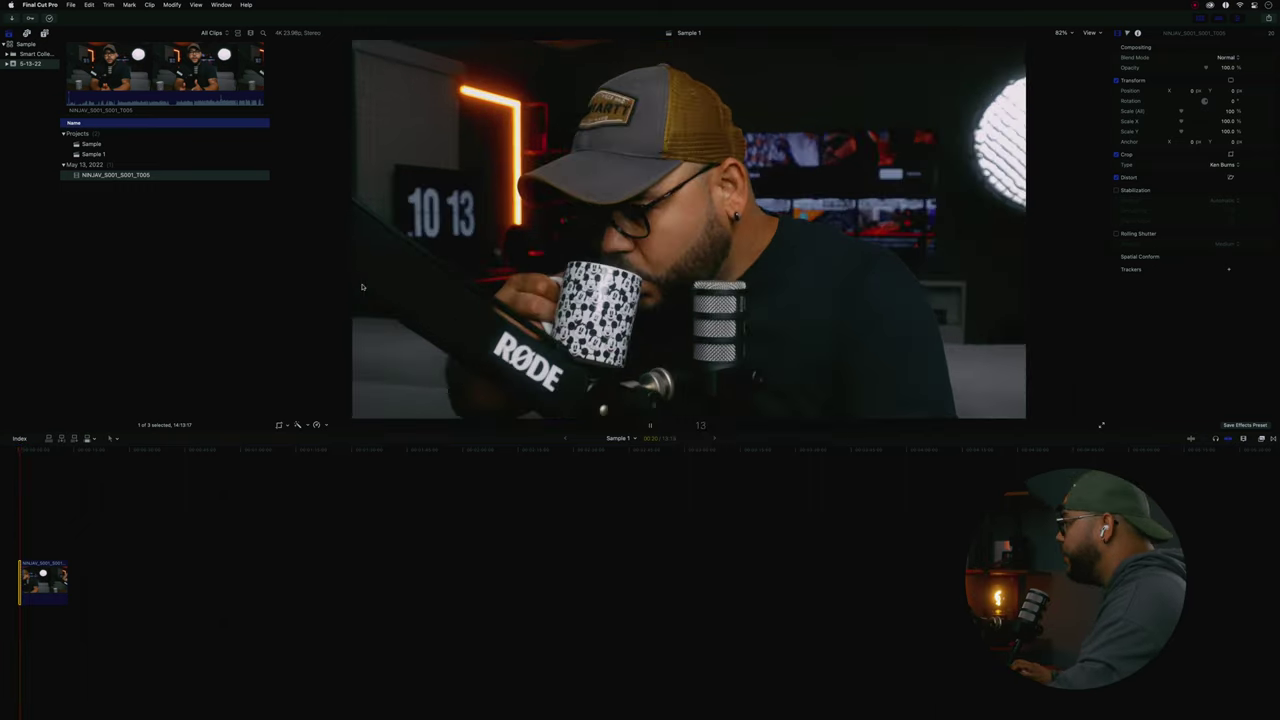